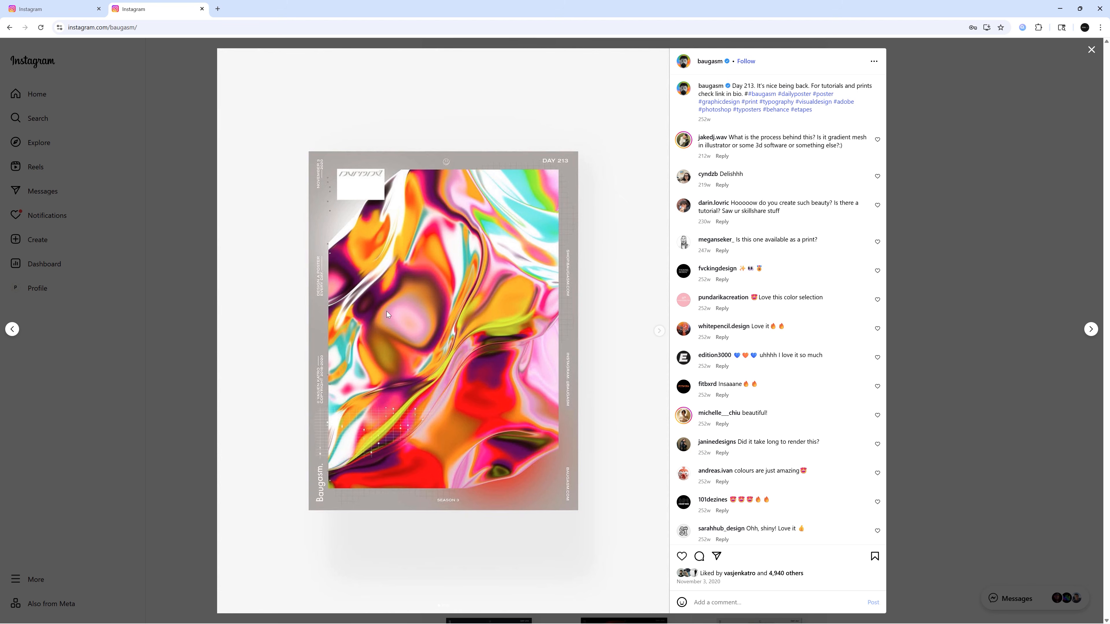
Close the open post and look through the abstract posters on the baugasm profile.
left_click(941, 119)
scroll(956, 293, "down", 5)
scroll(957, 295, "down", 15)
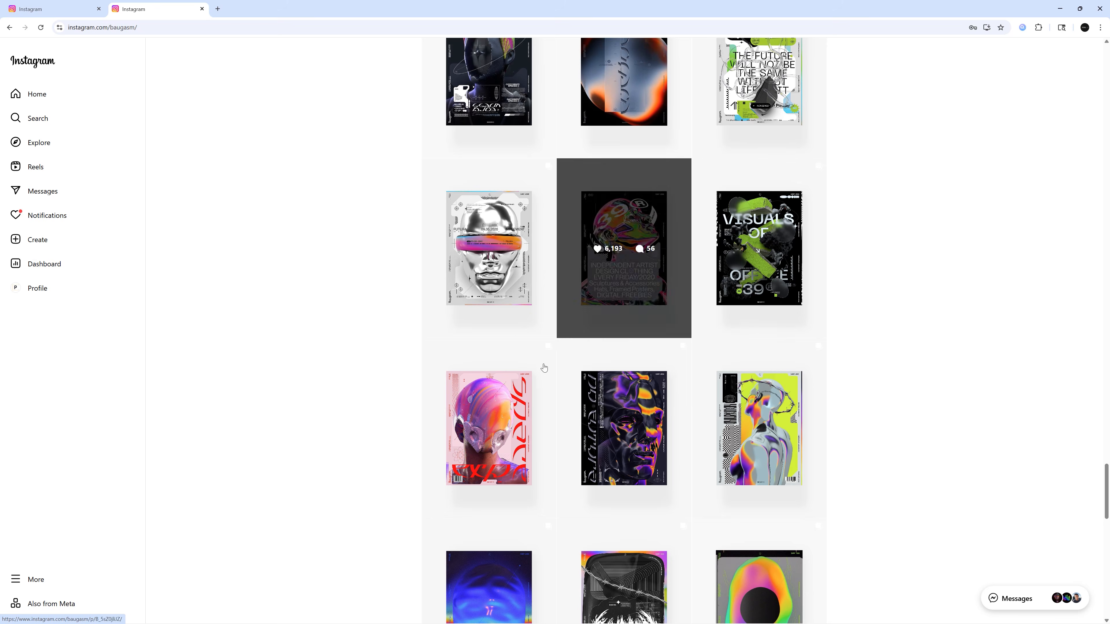
scroll(357, 380, "down", 6)
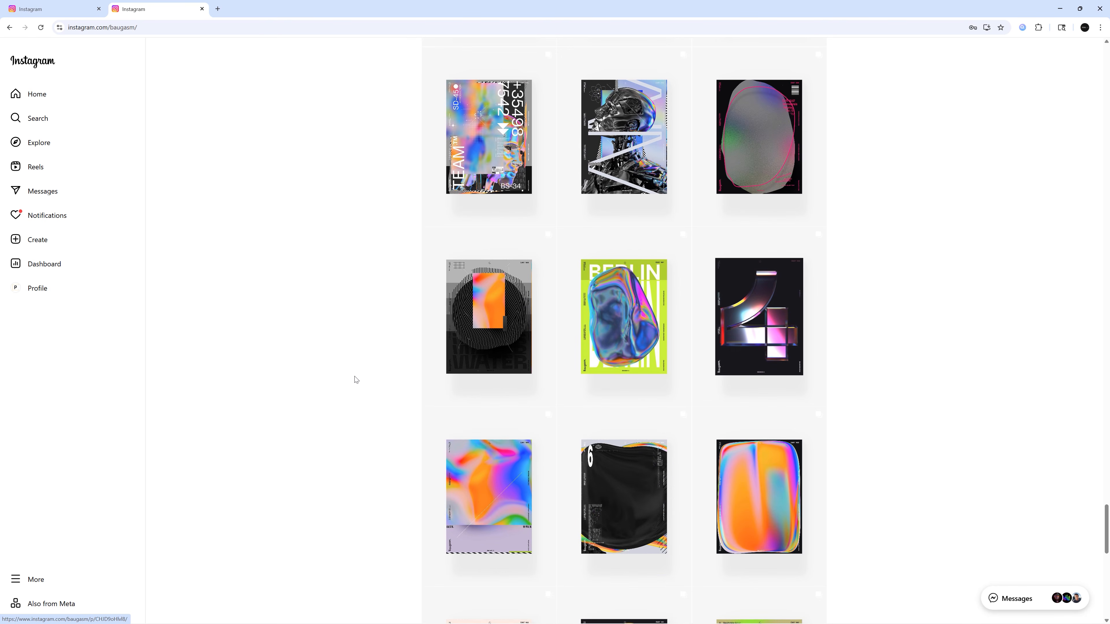
scroll(354, 368, "up", 20)
Switch to the other post with the iridescent liquid render and read the comment asking about its process.
left_click(53, 10)
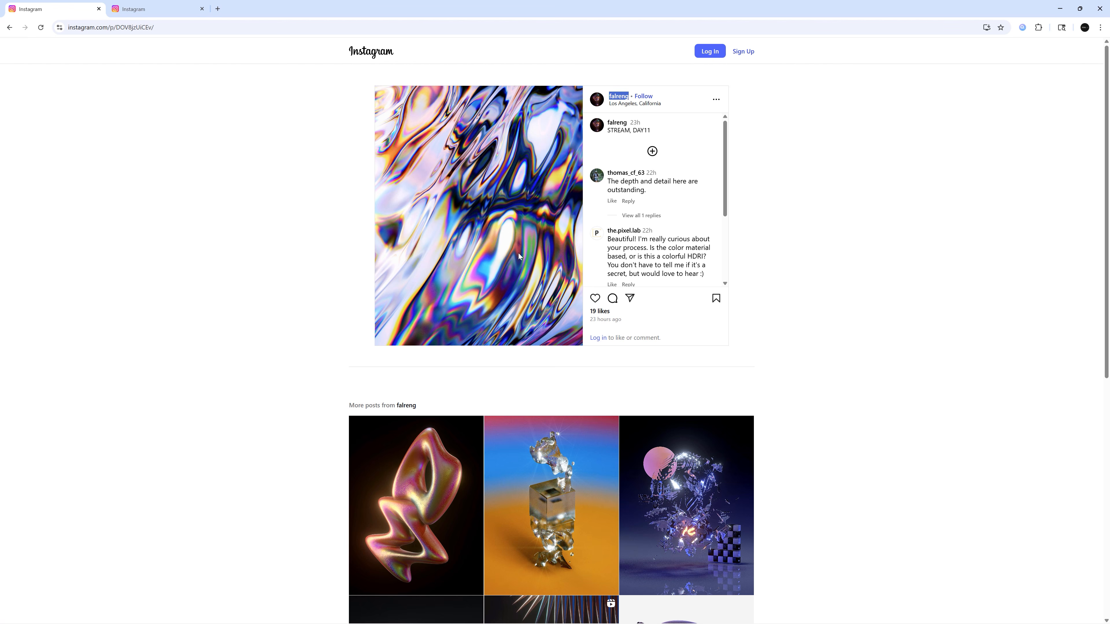
left_click(646, 247)
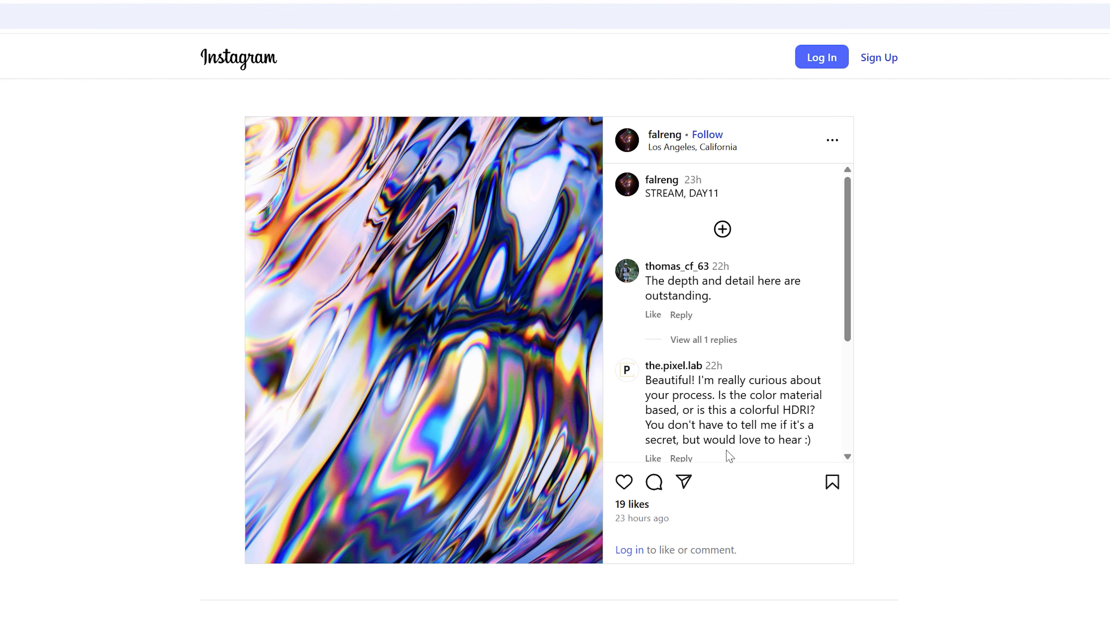
left_click_drag(651, 424, 813, 445)
left_click(764, 437)
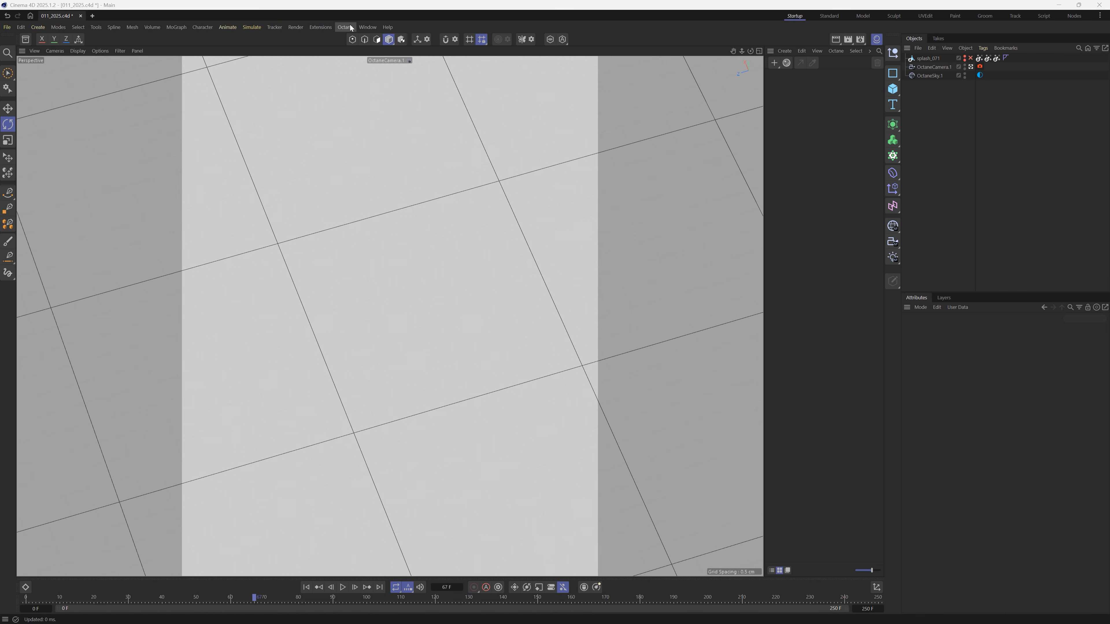
In Cinema 4D, open the Octane Live Viewer and move its window off the main screen.
left_click(350, 25)
left_click(369, 53)
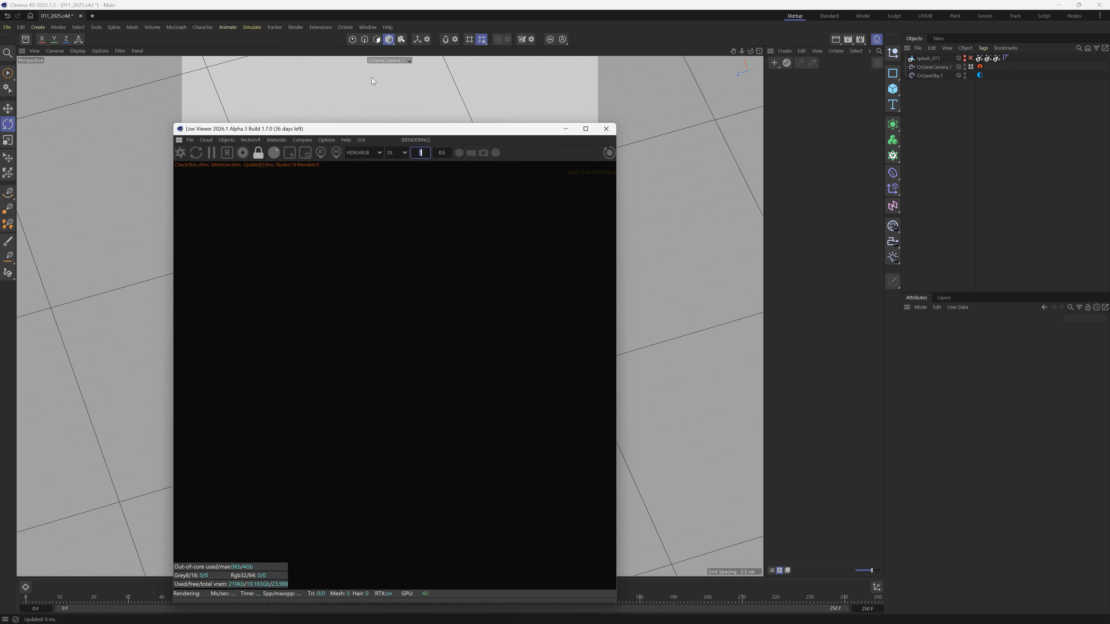
left_click_drag(290, 133, 750, 109)
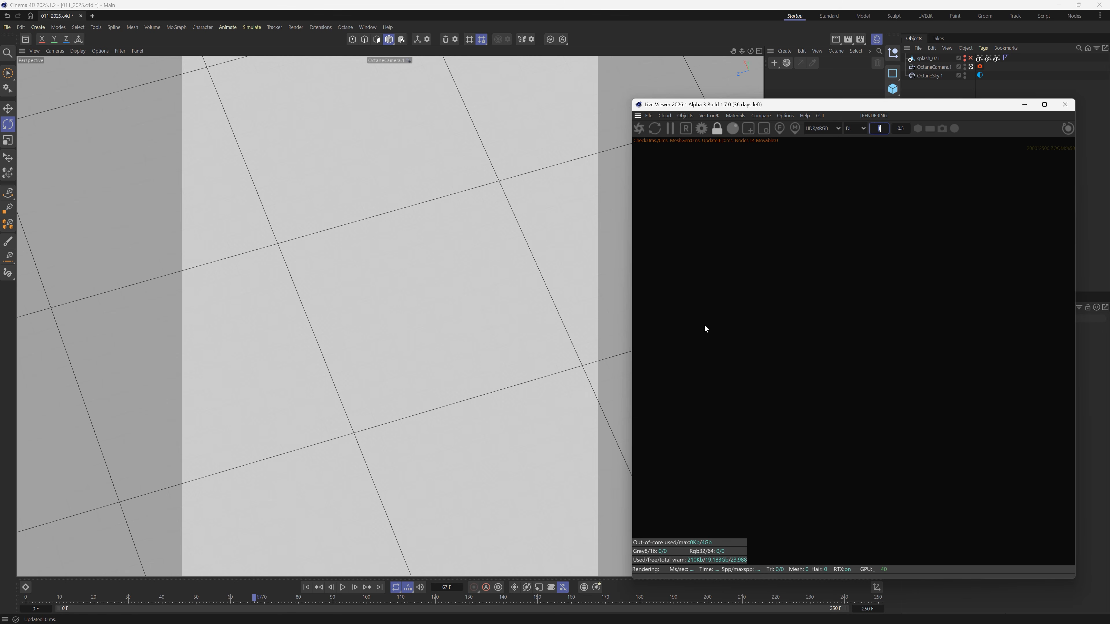
left_click_drag(743, 105, 816, 132)
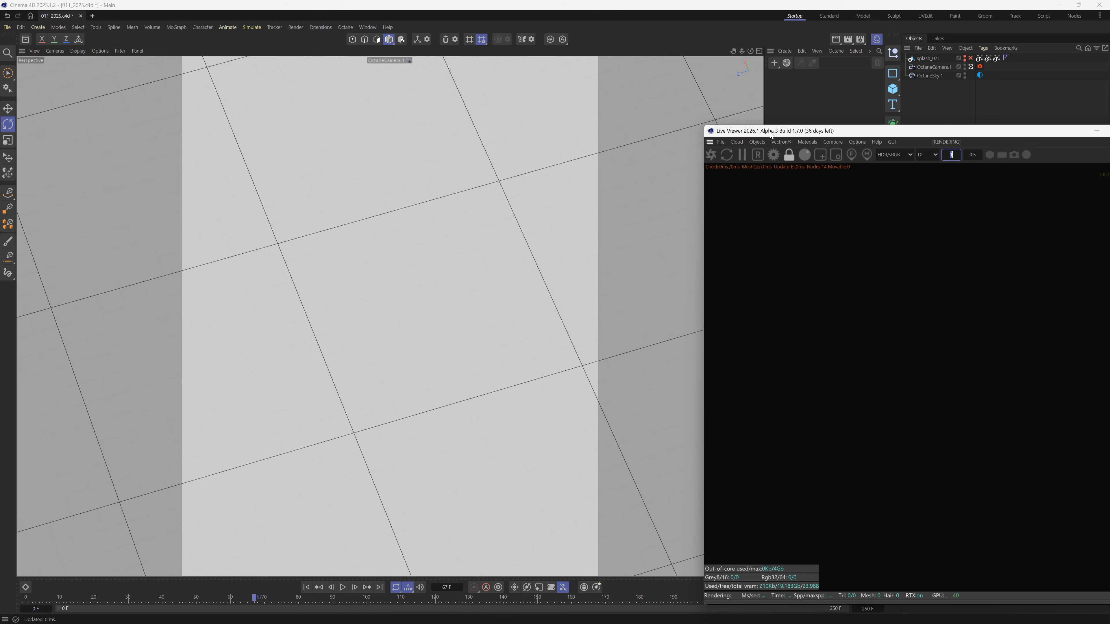
left_click_drag(770, 133, 1109, 141)
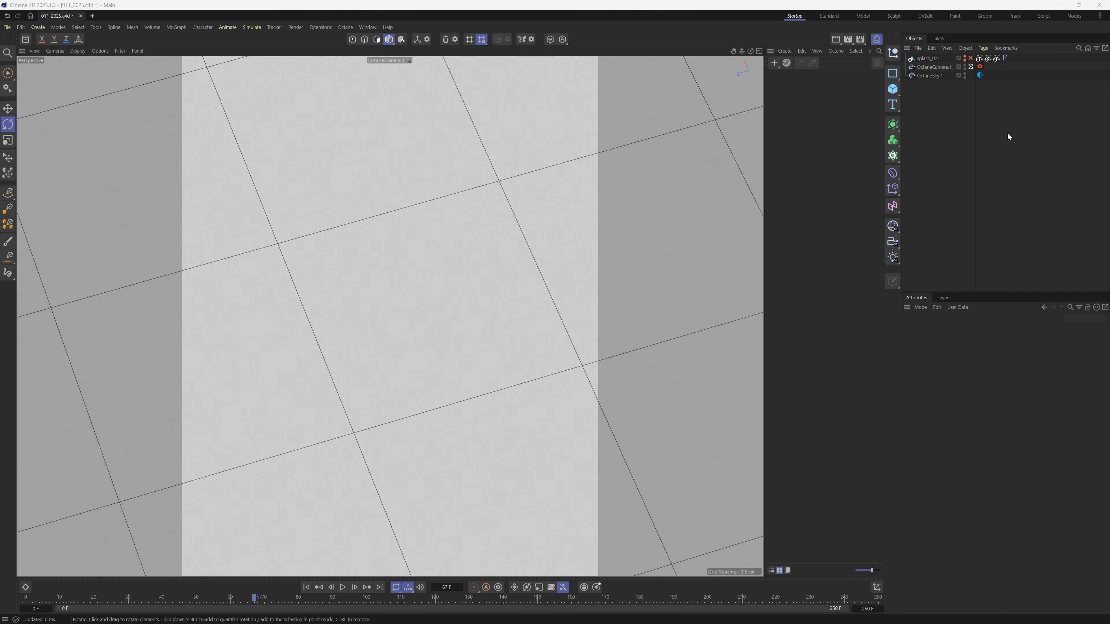
Add a cube, stretch it to about 4.4 × 22.4 × 4.4 cm, and rotate and move it diagonally across the camera frame.
left_click(892, 89)
key("t")
left_click_drag(340, 335, 555, 240)
key("e")
key("t")
left_click_drag(607, 287, 436, 361)
key("r")
left_click_drag(367, 425, 655, 56)
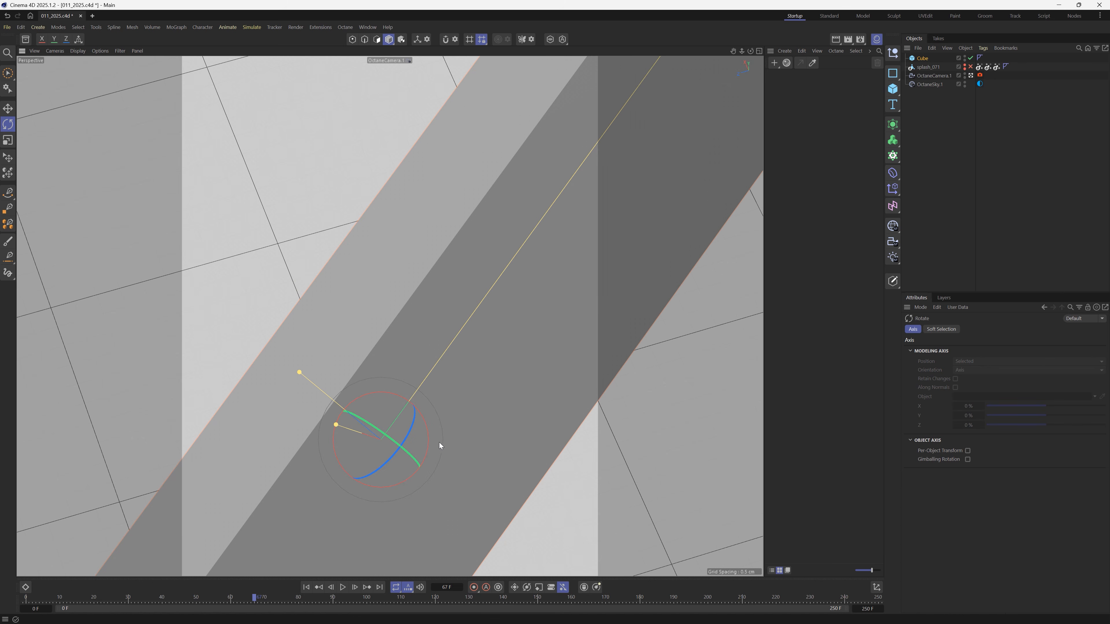
key("e")
left_click_drag(431, 450, 420, 430)
Set the cube's X, Y and Z segments to 100 each.
left_click(922, 58)
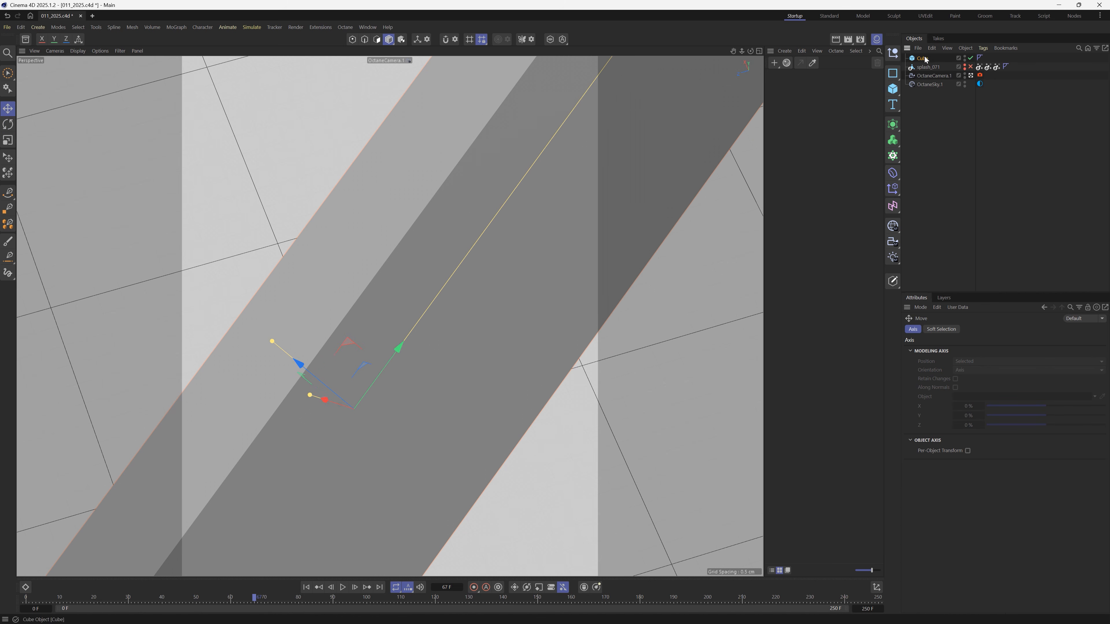
left_click(974, 379)
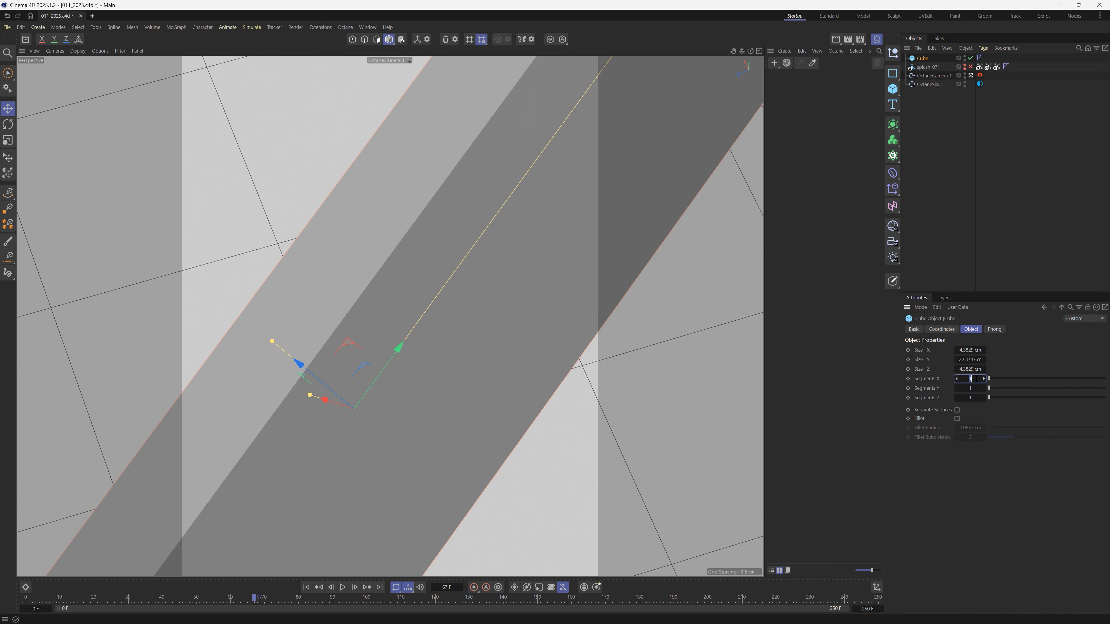
type("100")
key("Tab")
type("100")
key("Tab")
type("100")
key("Return")
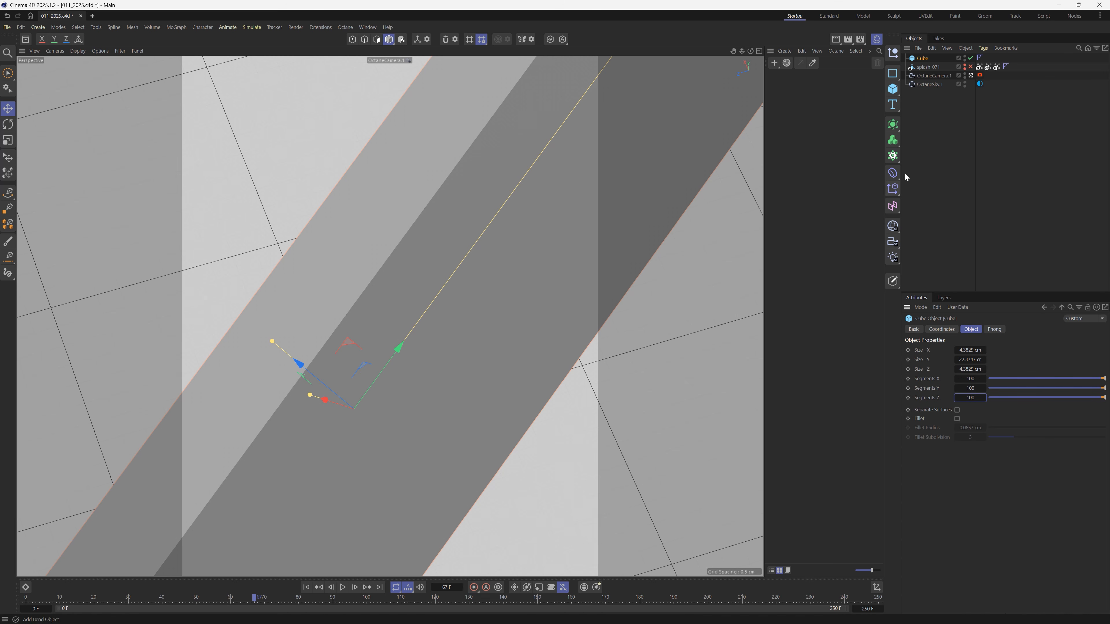
Add a Displacer deformer and make it a child of the cube.
left_click(893, 174)
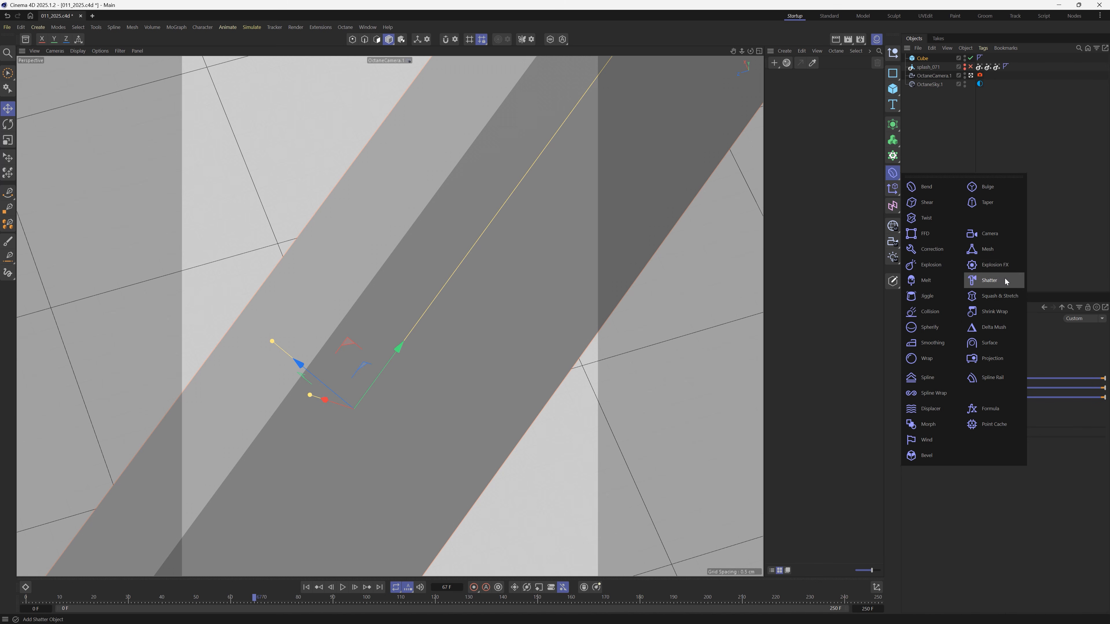
left_click(935, 404)
left_click_drag(933, 60, 925, 68)
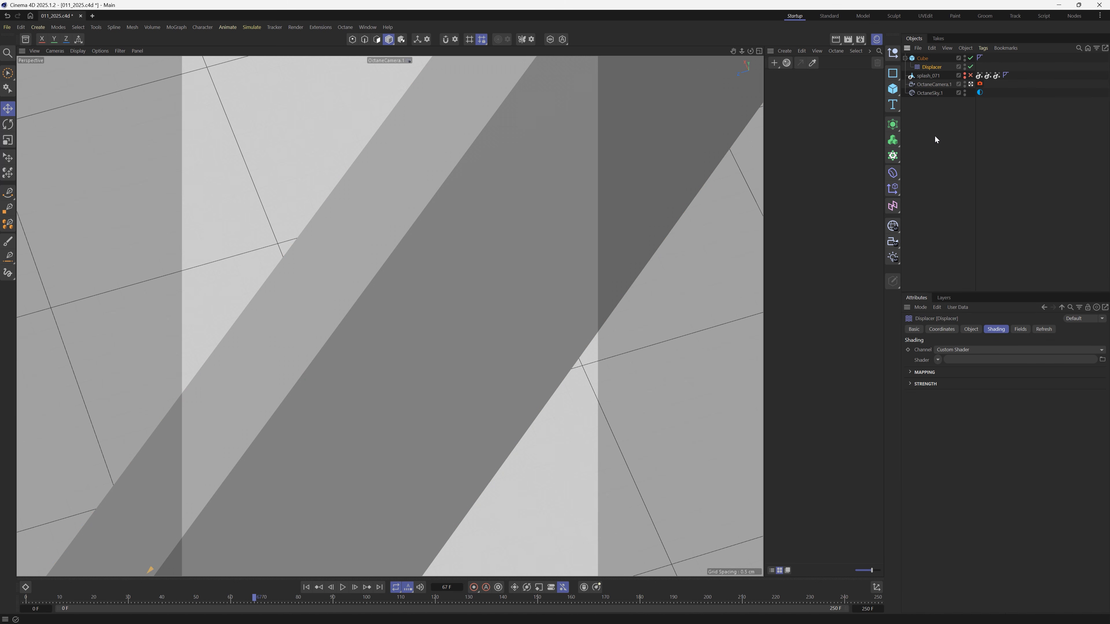
Assign a Noise shader to the Displacer and set its noise type to Wavy Turbulence.
left_click(937, 360)
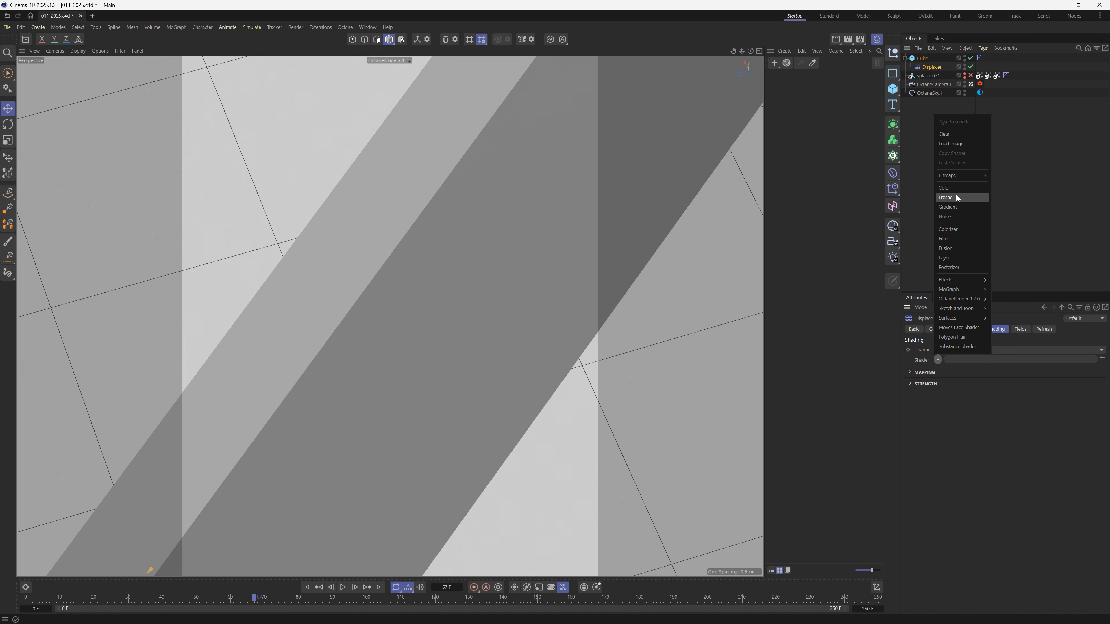
left_click(953, 217)
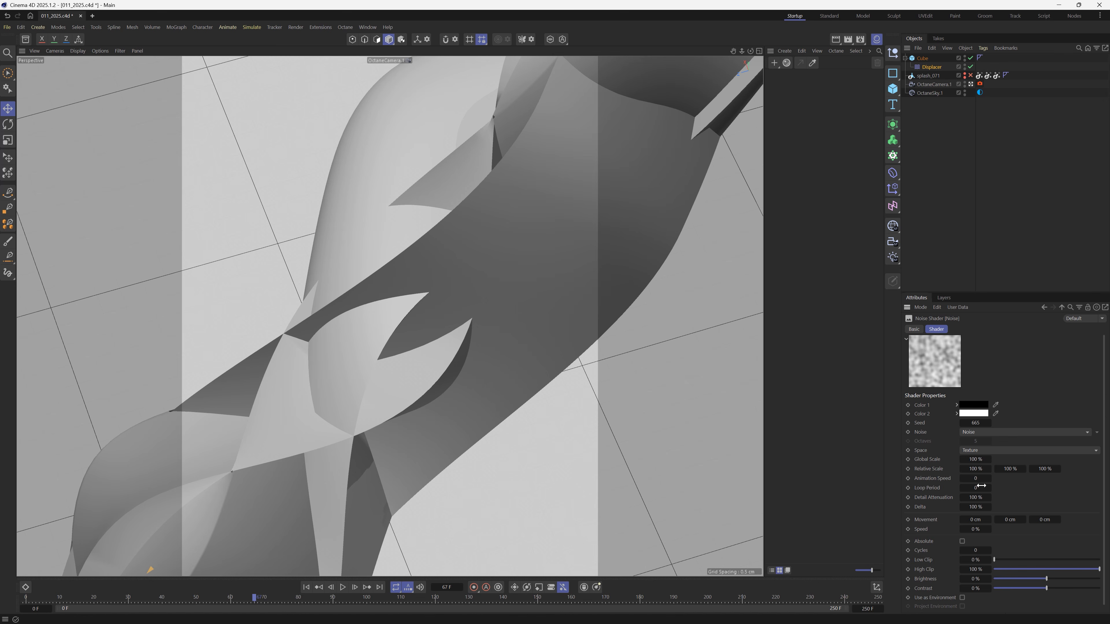
left_click(991, 433)
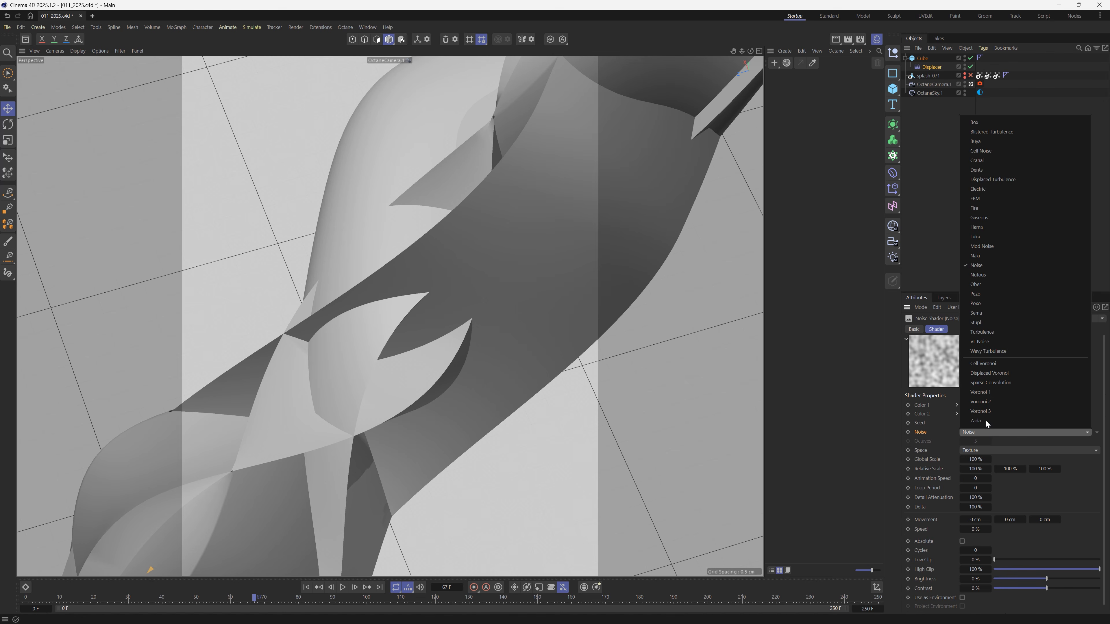
left_click(993, 352)
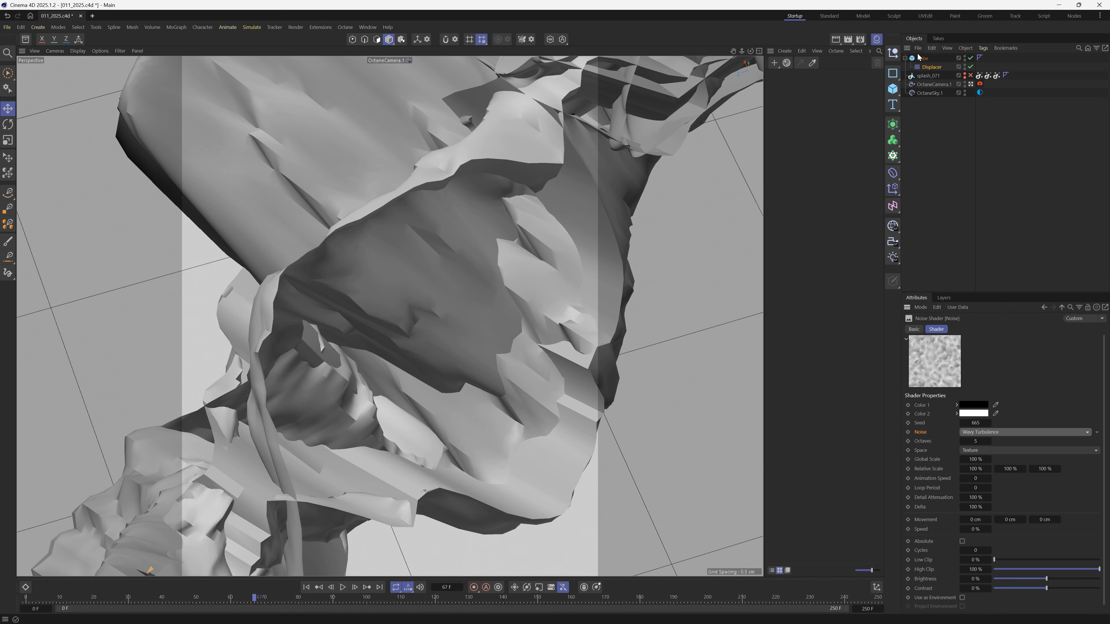
Put the displaced cube inside a Subdivision Surface and bring the Live Viewer back over the viewport.
left_click_drag(890, 128, 927, 137)
left_click_drag(924, 68, 935, 60)
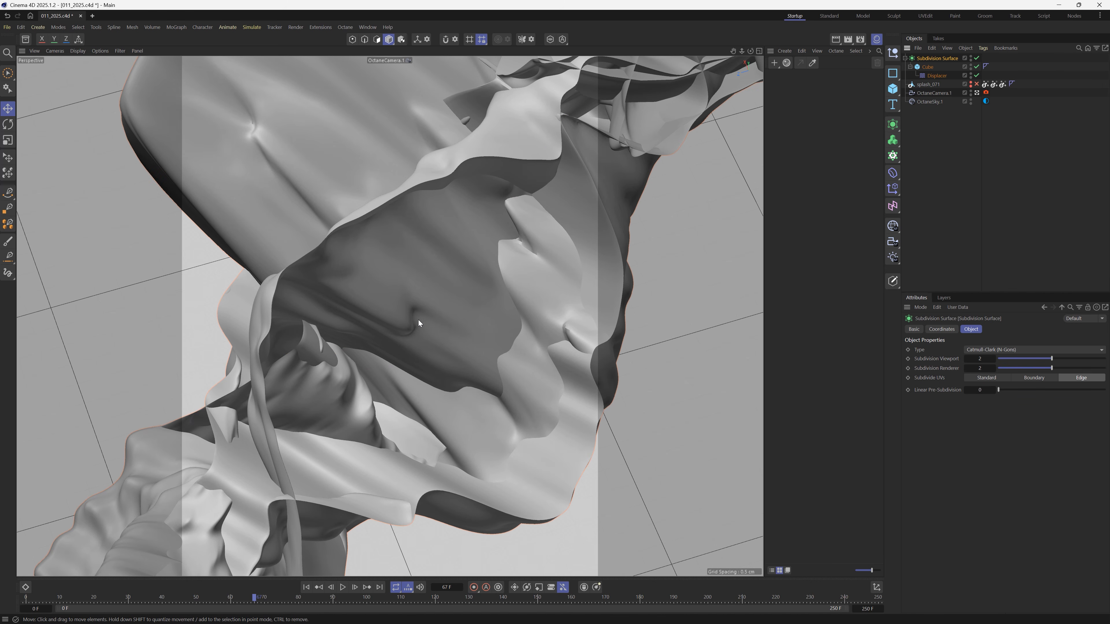
left_click_drag(1109, 84, 318, 59)
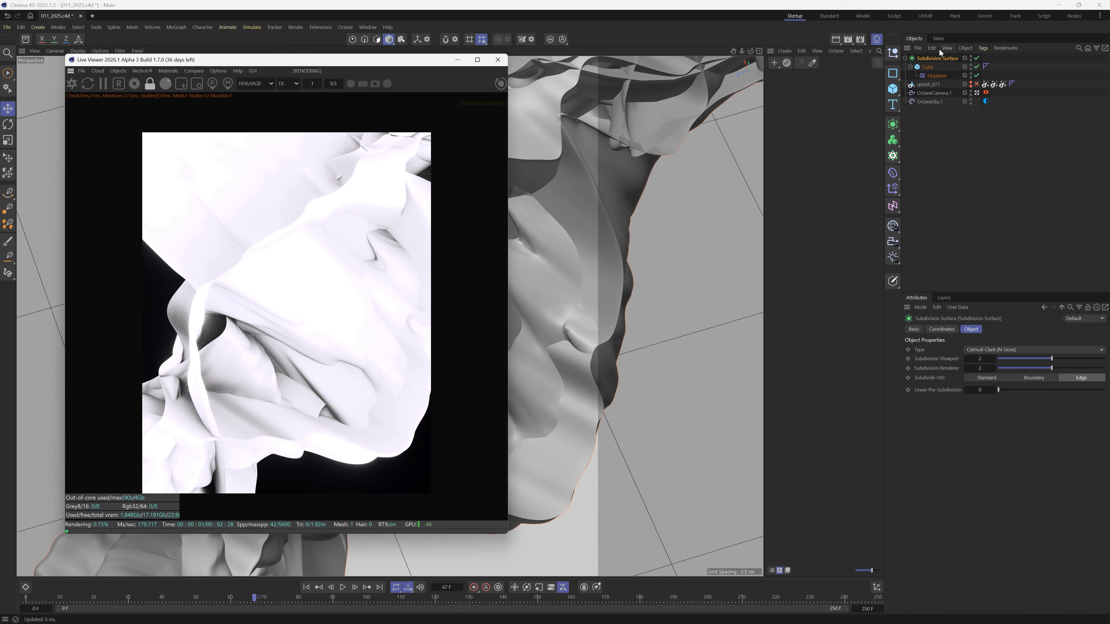
Add a Sky object and give it an Octane Environment tag.
left_click(895, 228)
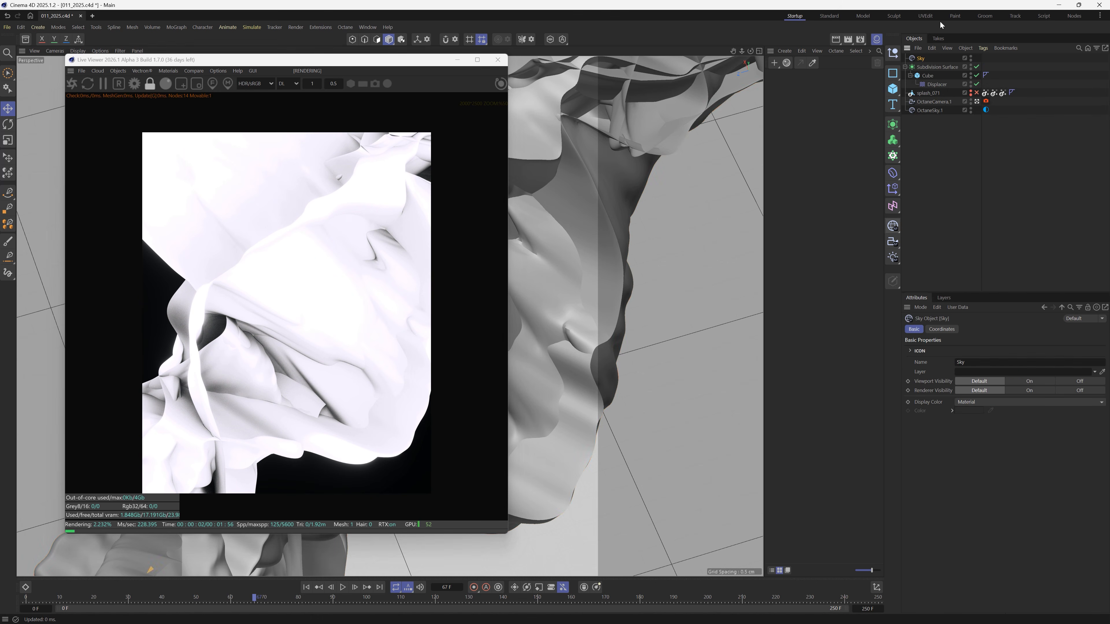
right_click(921, 58)
mouse_move(961, 152)
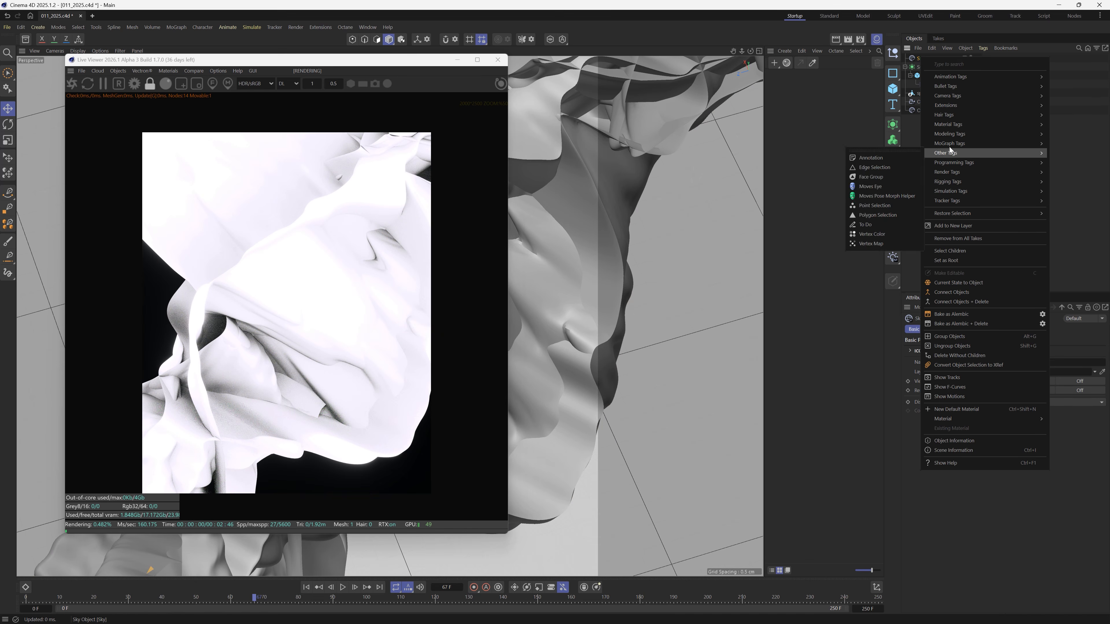
mouse_move(946, 105)
mouse_move(880, 110)
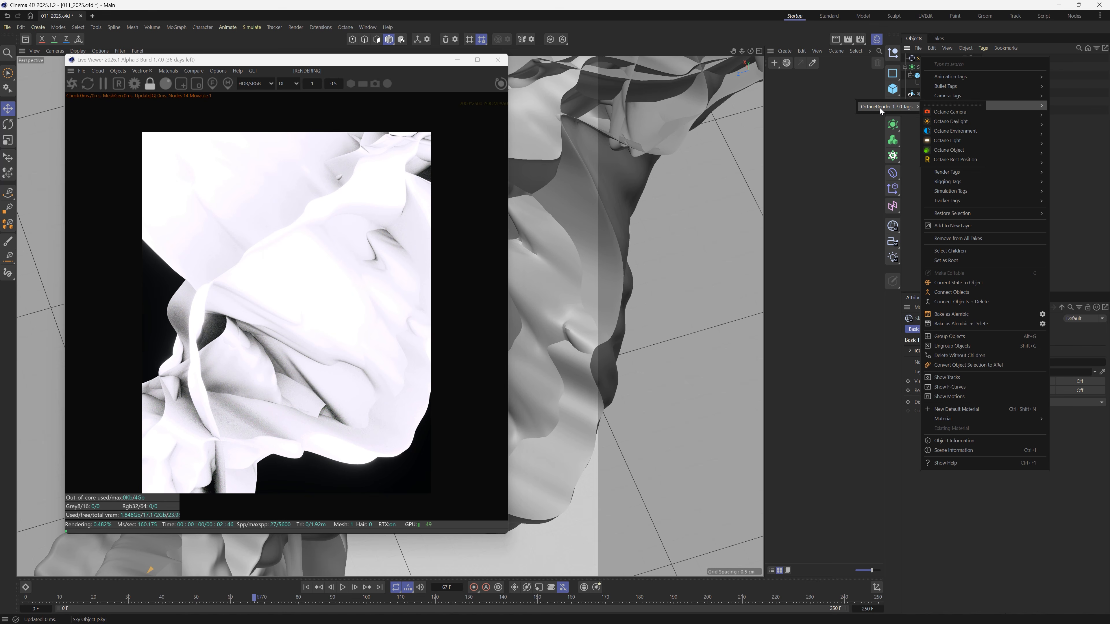
left_click(960, 131)
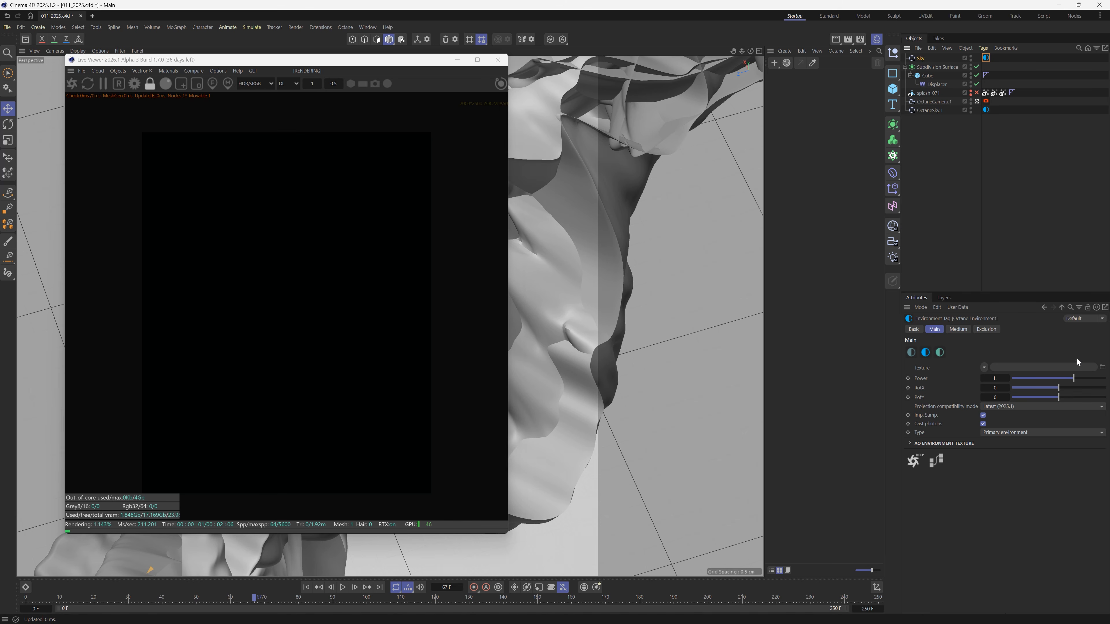
Load the sunset panorama 1.jpg as the environment tag's texture.
left_click(1101, 367)
double_click(55, 85)
left_click(993, 384)
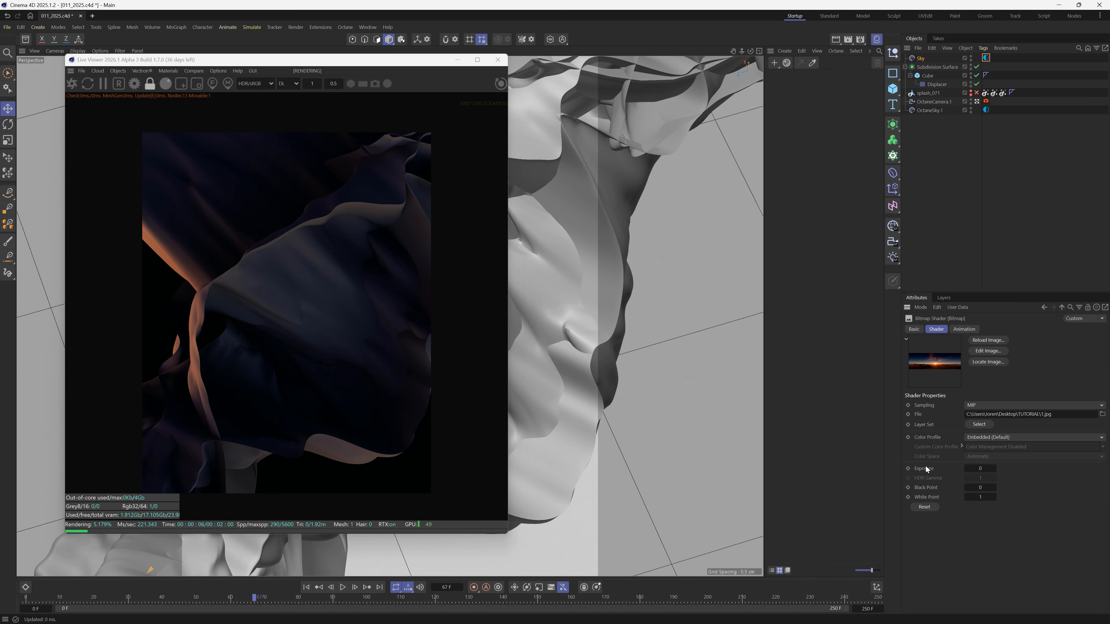
Set the environment's power to 2 and rotate its lighting to about RotX -0.39 and RotY -0.6.
left_click(985, 59)
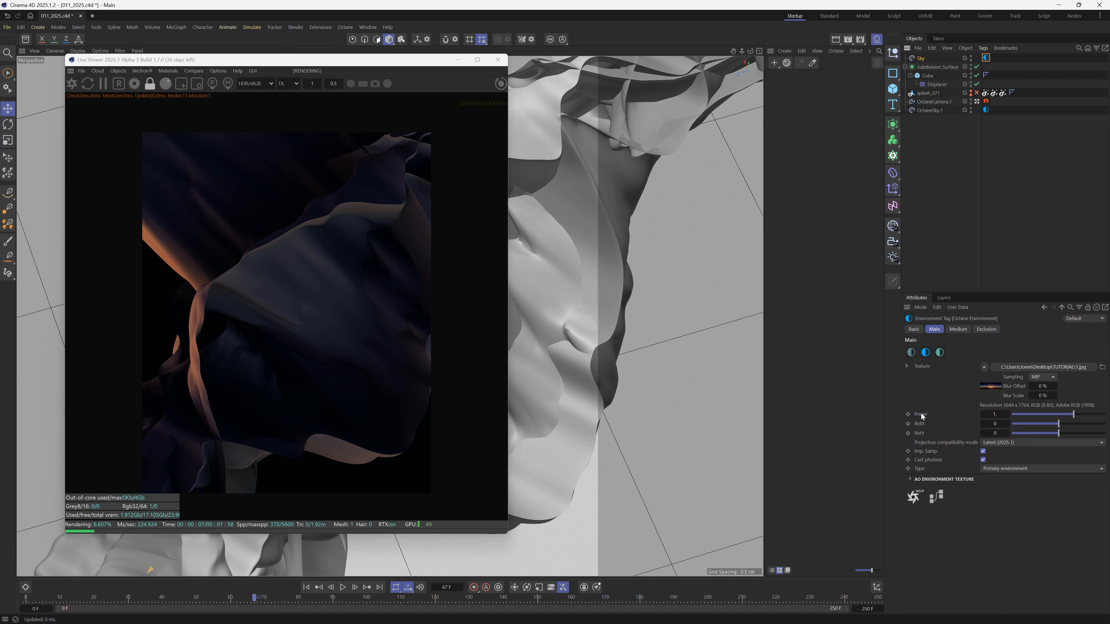
left_click(998, 414)
key("Return")
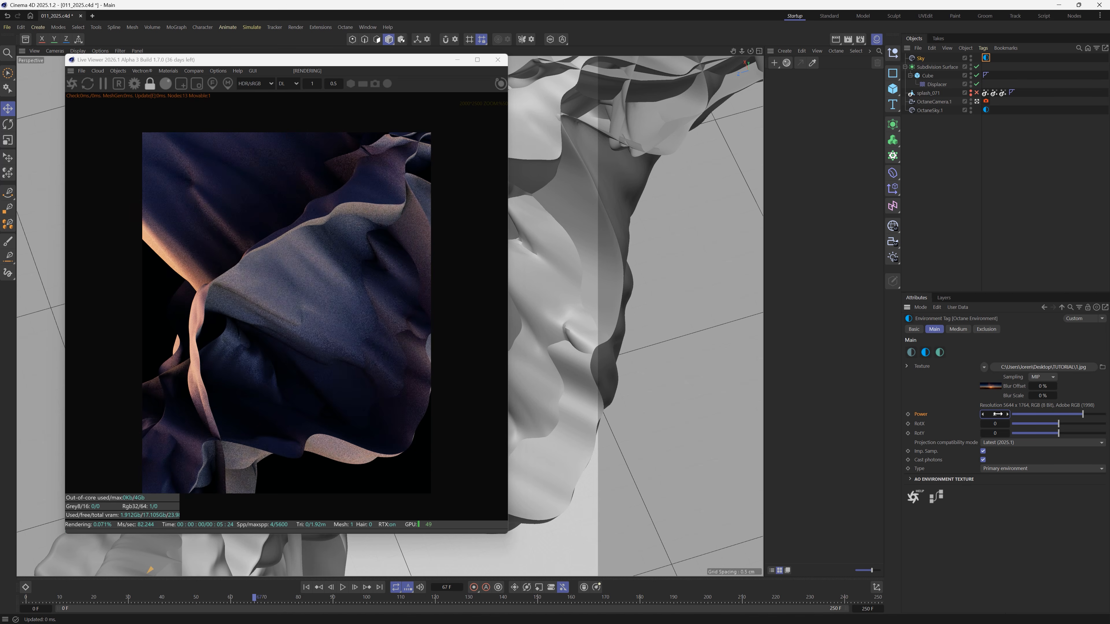
mouse_move(1055, 422)
left_mouse_down()
mouse_move(1070, 421)
mouse_move(1030, 432)
mouse_move(1050, 421)
mouse_move(1039, 423)
left_mouse_up()
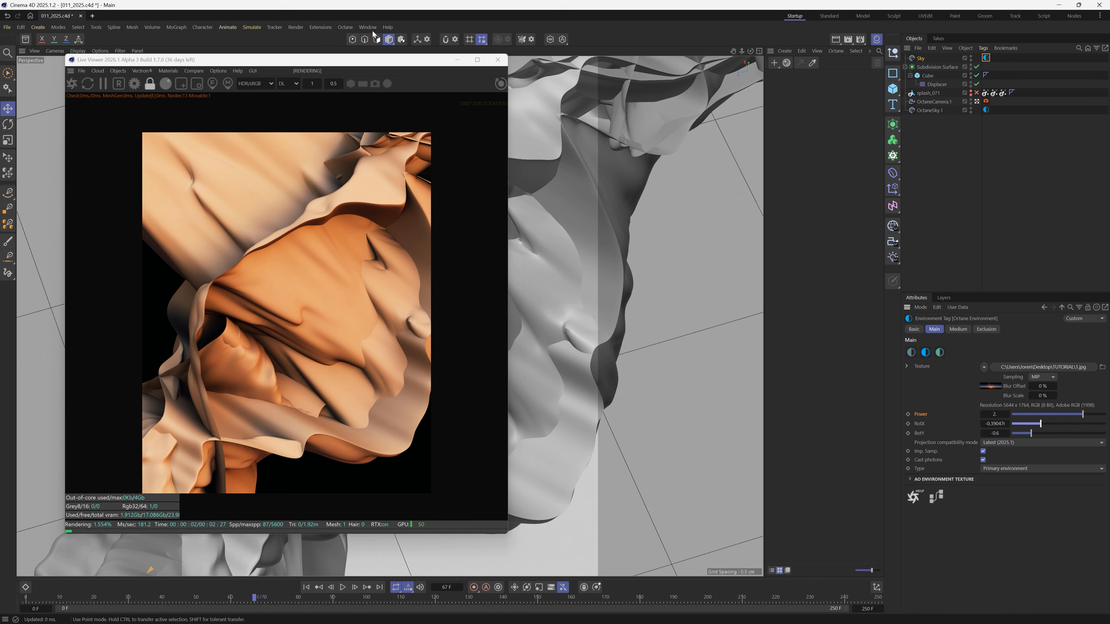
Create an Octane Specular material and apply it to the cube.
left_click(168, 74)
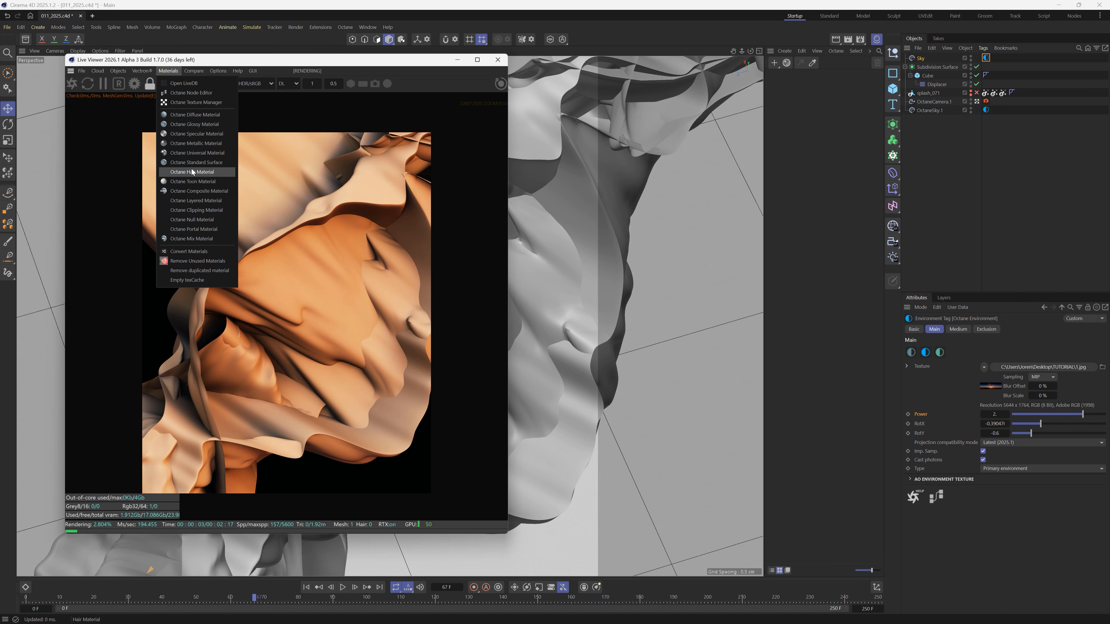
left_click(205, 139)
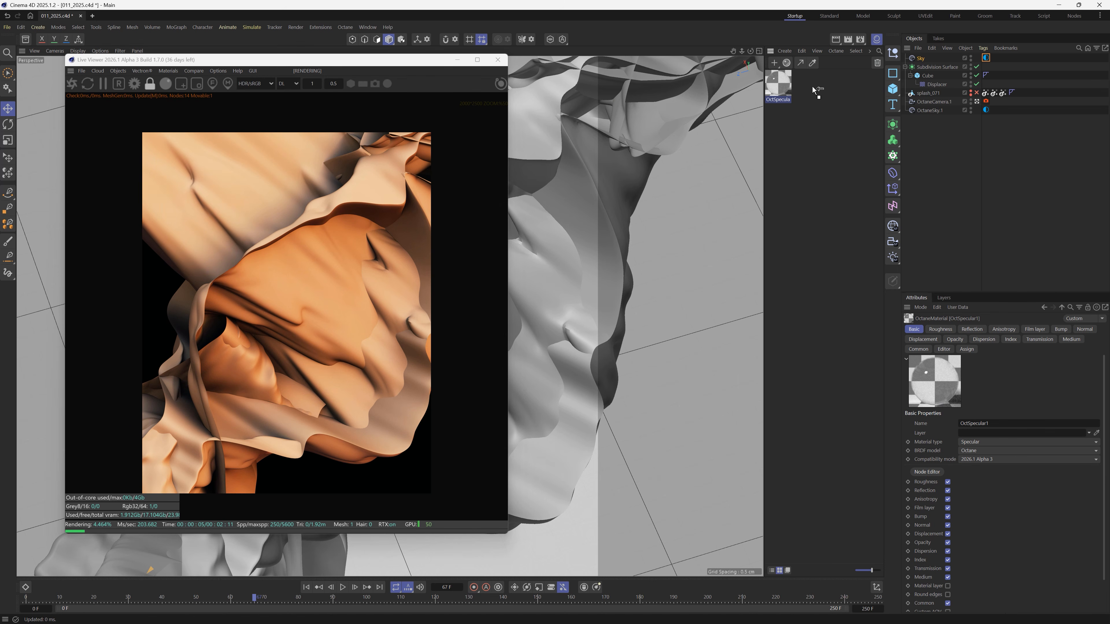
left_click_drag(931, 75, 932, 75)
Set the Octane Specular material's dispersion coefficient to 0.001.
double_click(779, 84)
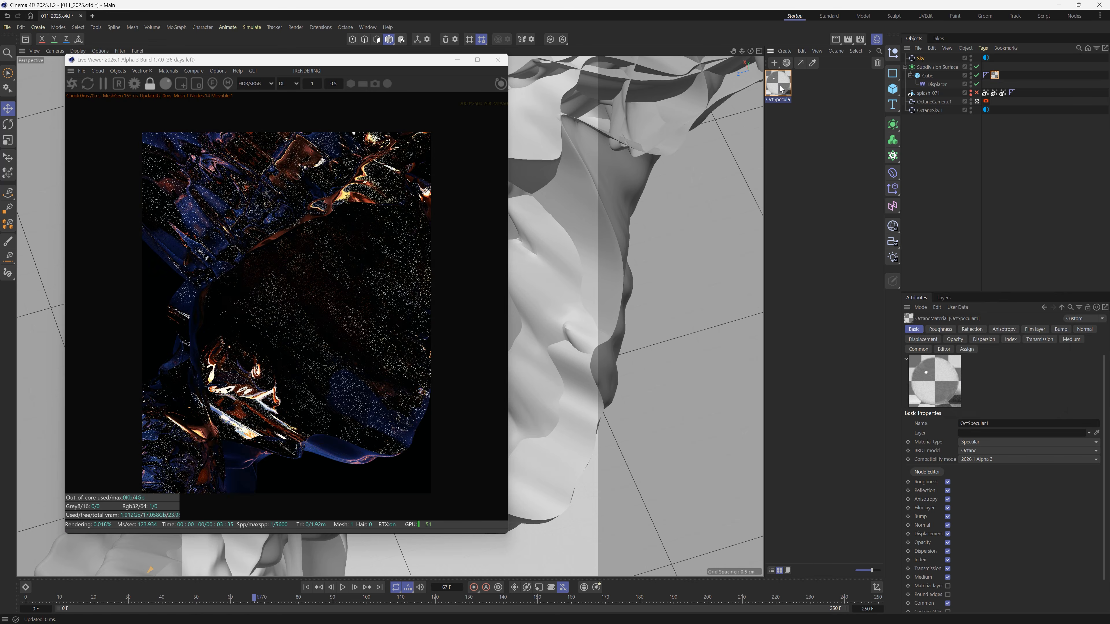
left_click_drag(887, 78, 661, 81)
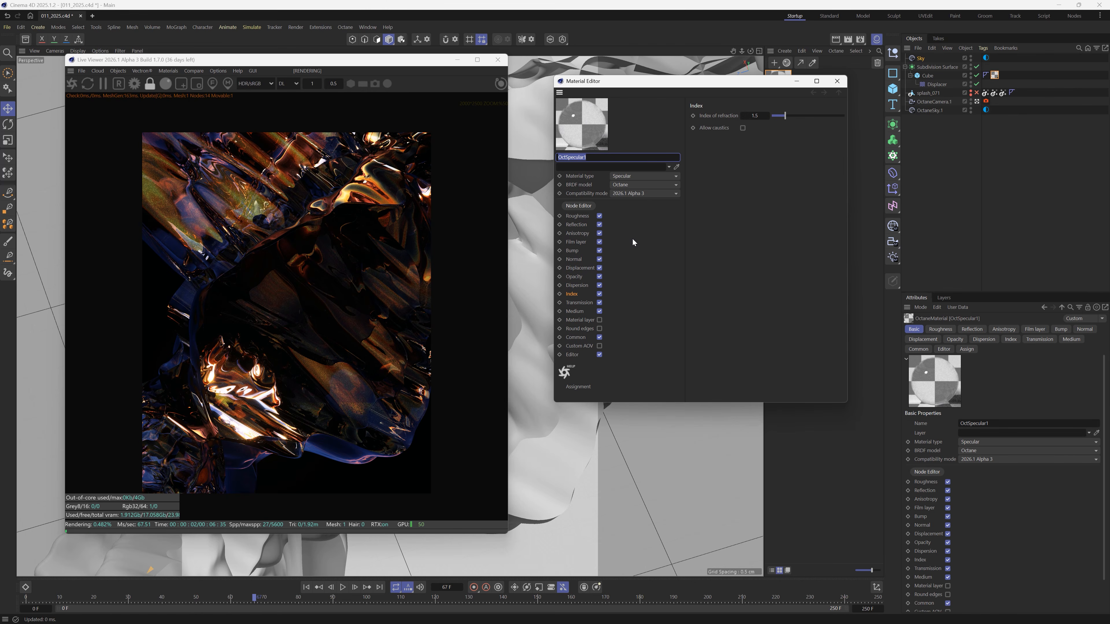
left_click(582, 286)
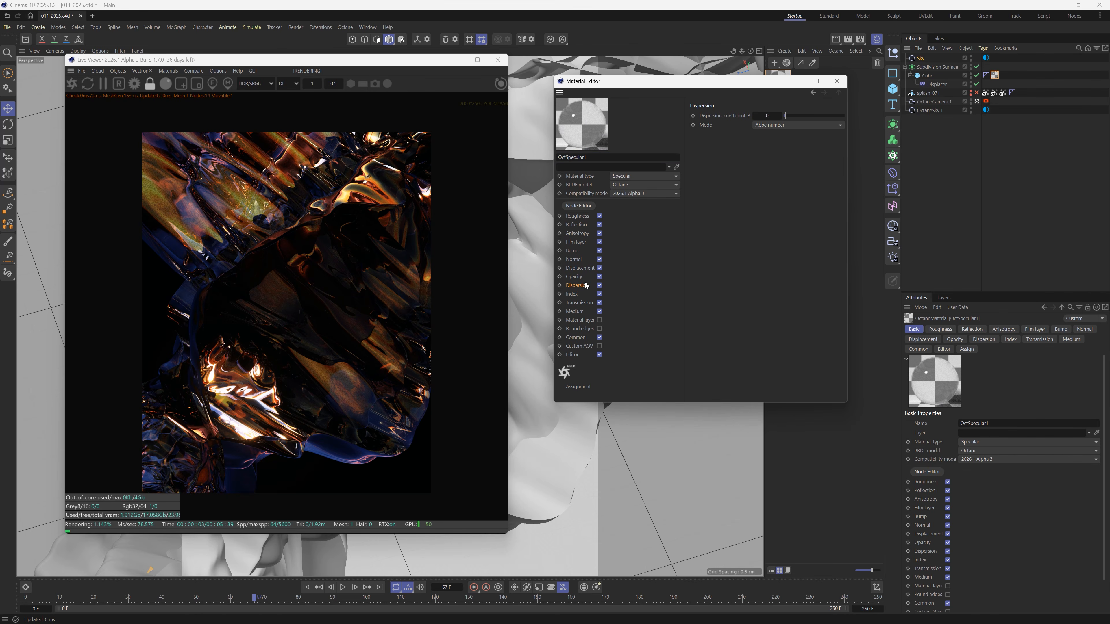
left_click(574, 294)
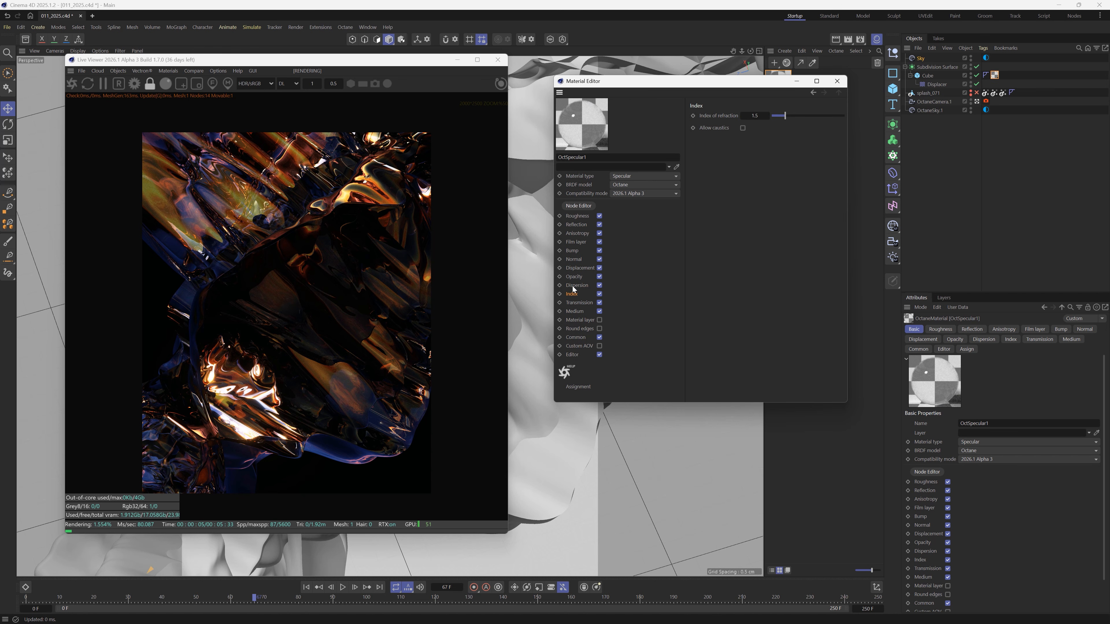
left_click(582, 285)
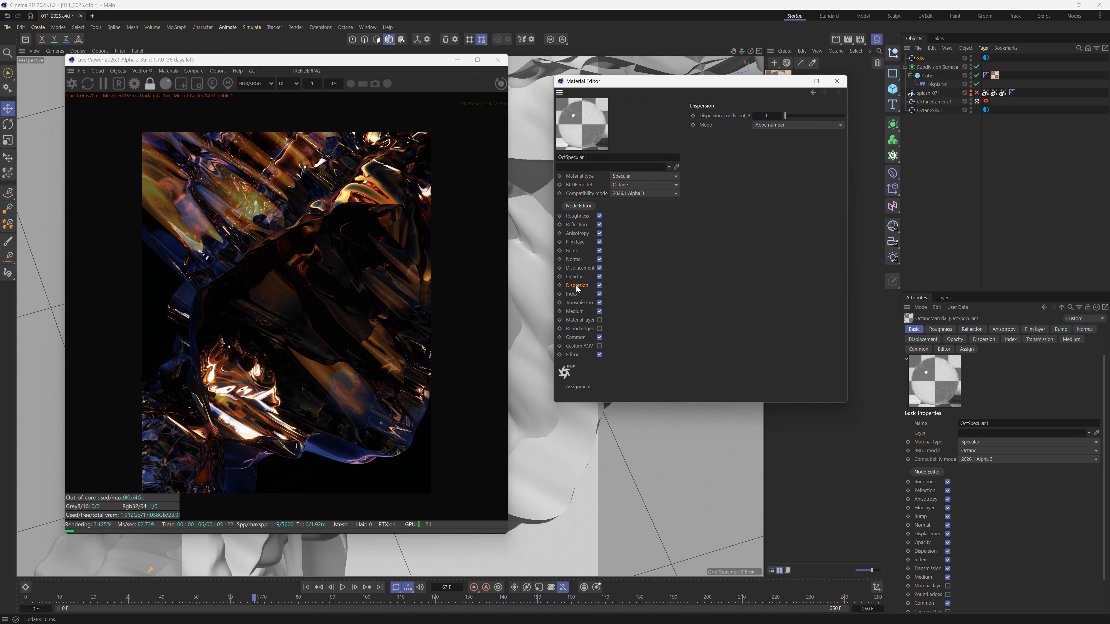
left_click(780, 116)
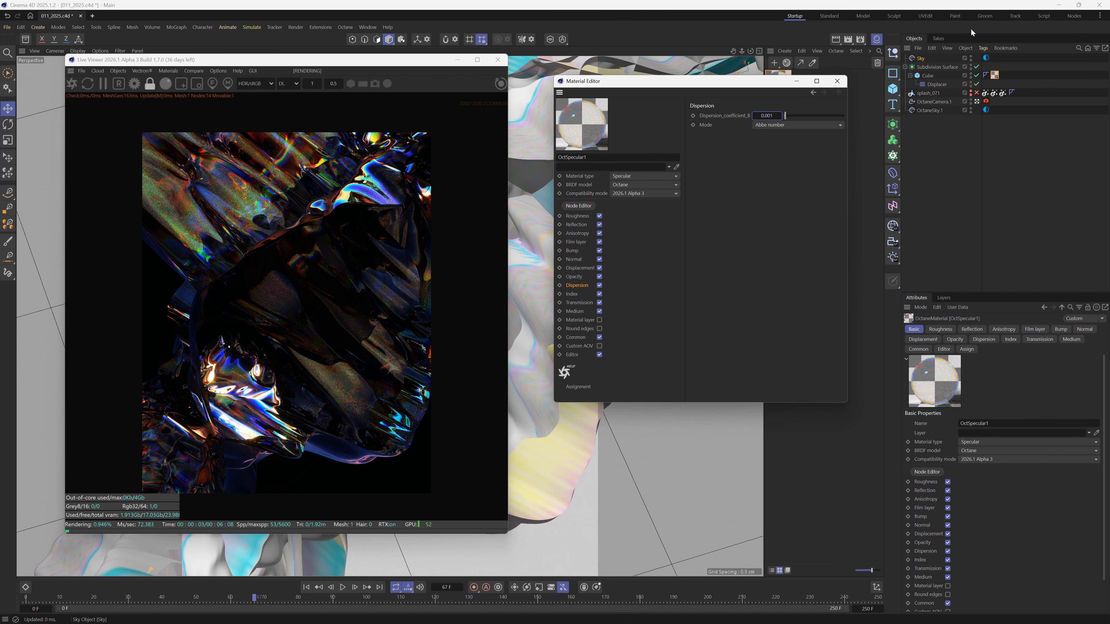
Rotate the Sky's environment lighting to about RotX 0.16 and RotY 0.47, and set the material's dispersion coefficient to about 0.053.
left_click(986, 58)
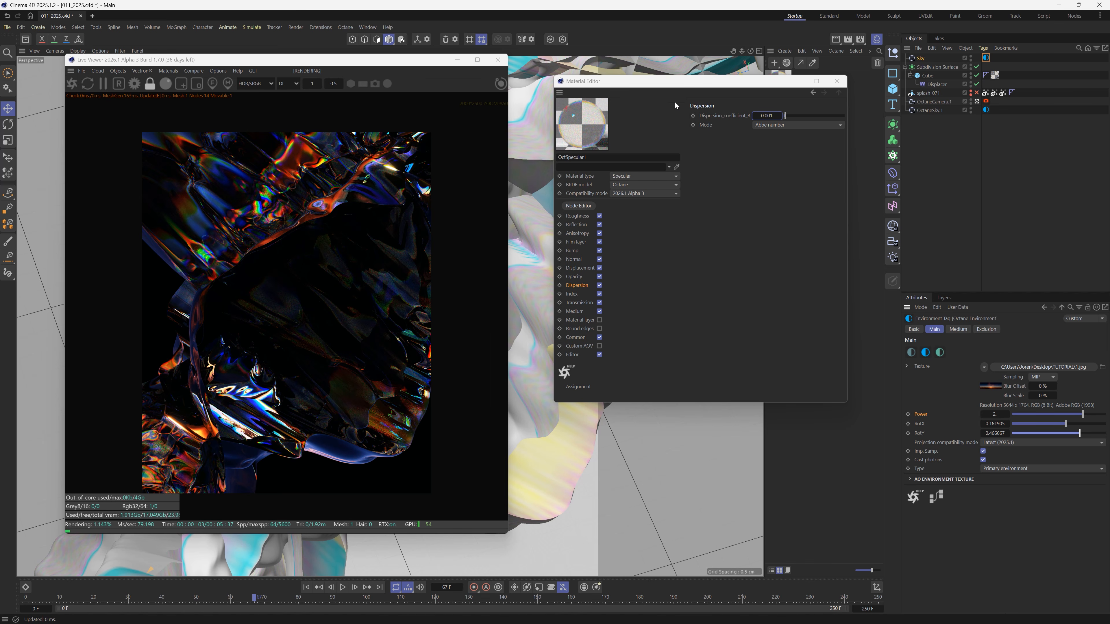
left_click(723, 127)
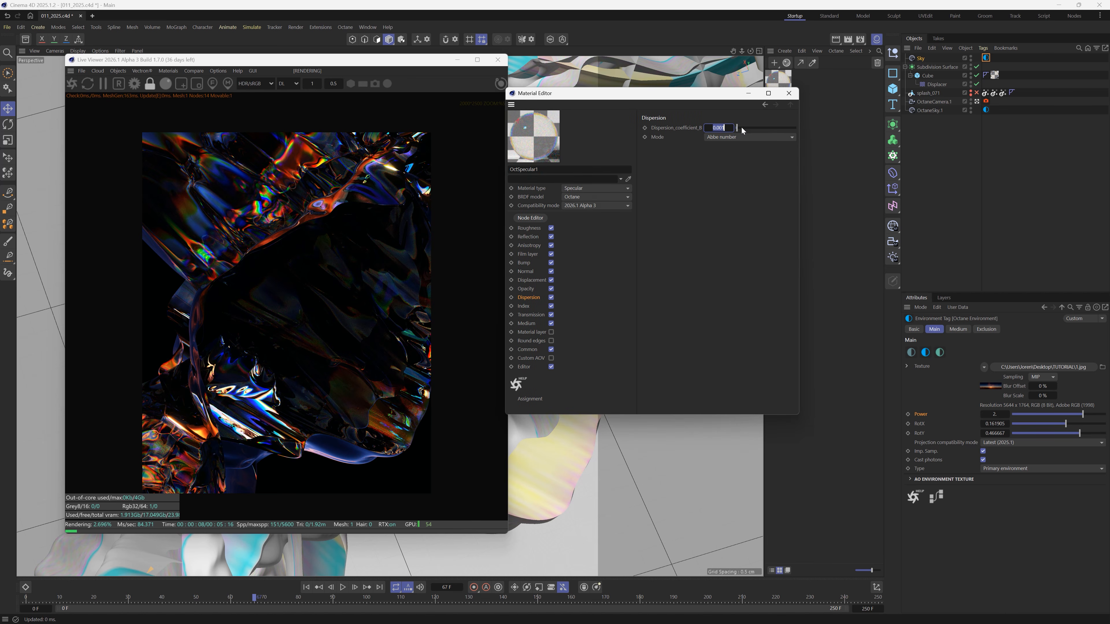
key("Return")
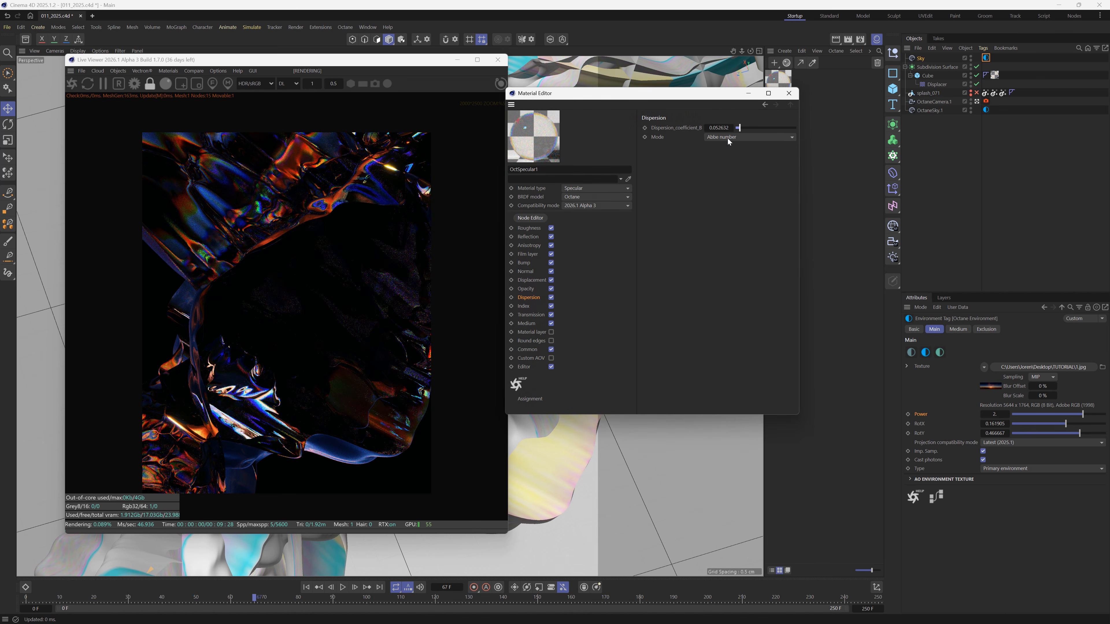
Try an index of refraction of about 2.83 on the specular material and settle on about 1.35.
left_click(524, 306)
left_click_drag(736, 128, 756, 128)
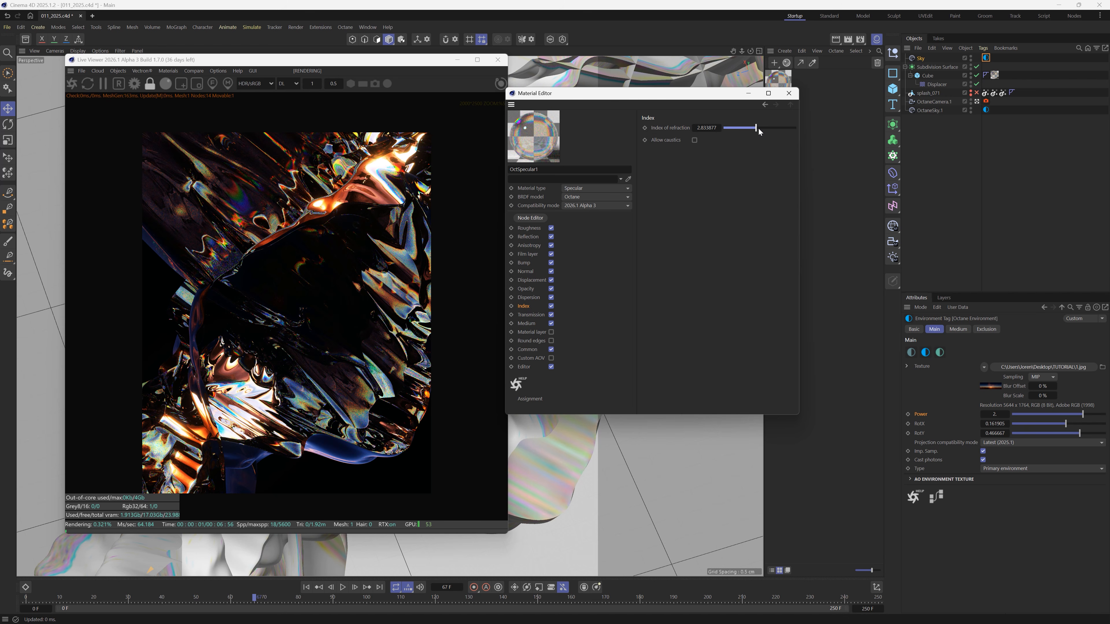
left_click_drag(755, 127, 734, 129)
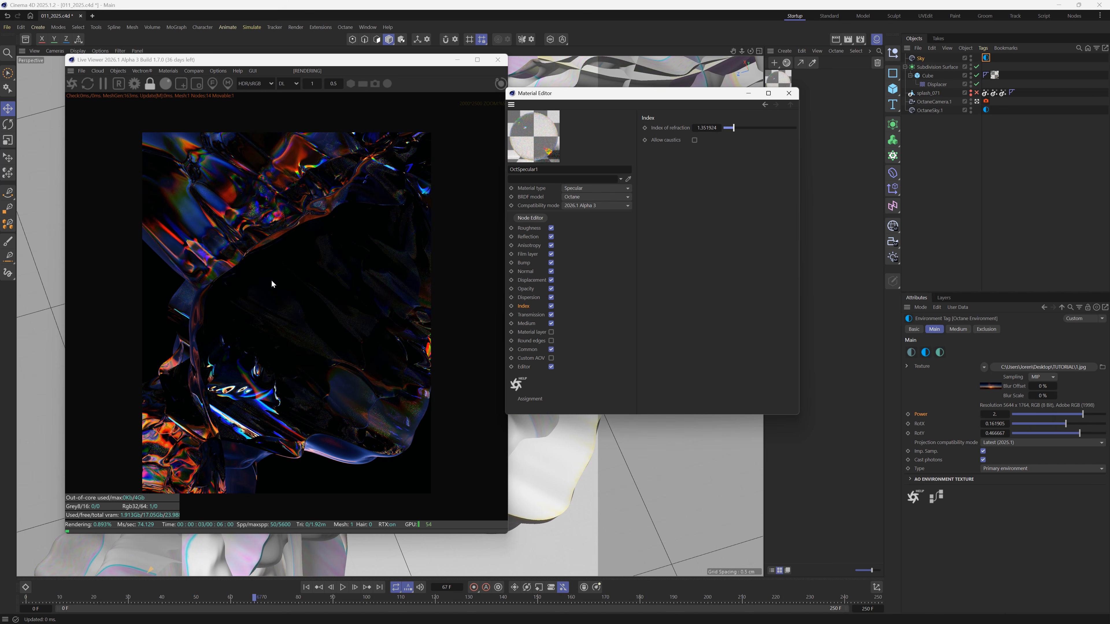
Set the Displacer's noise seed to 666 and fine-tune the material's index of refraction to about 1.37.
left_click(936, 84)
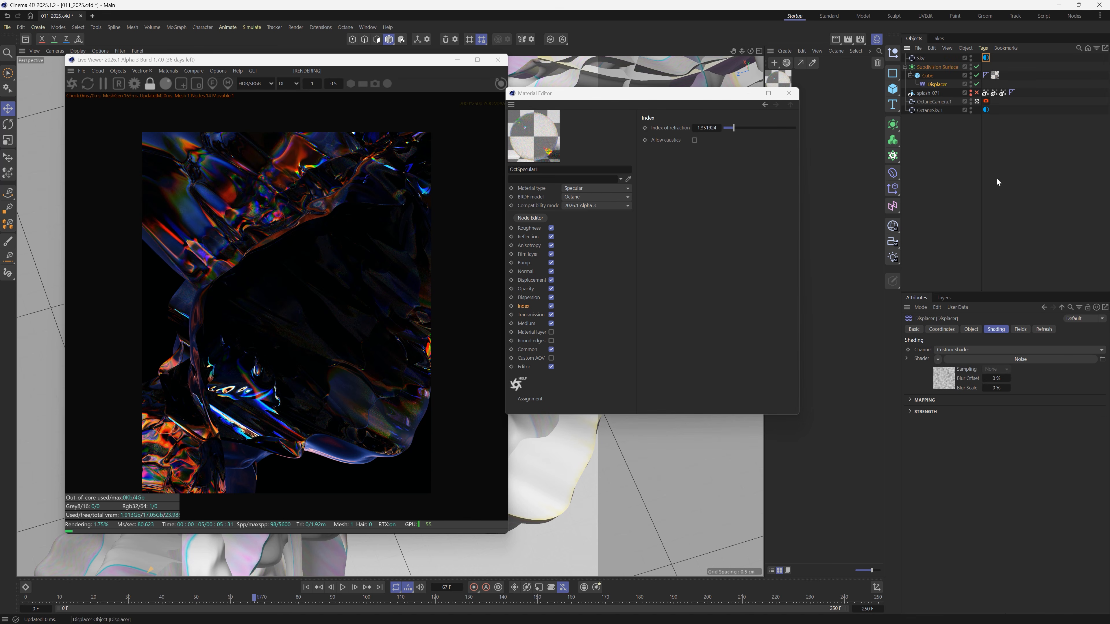
left_click(946, 378)
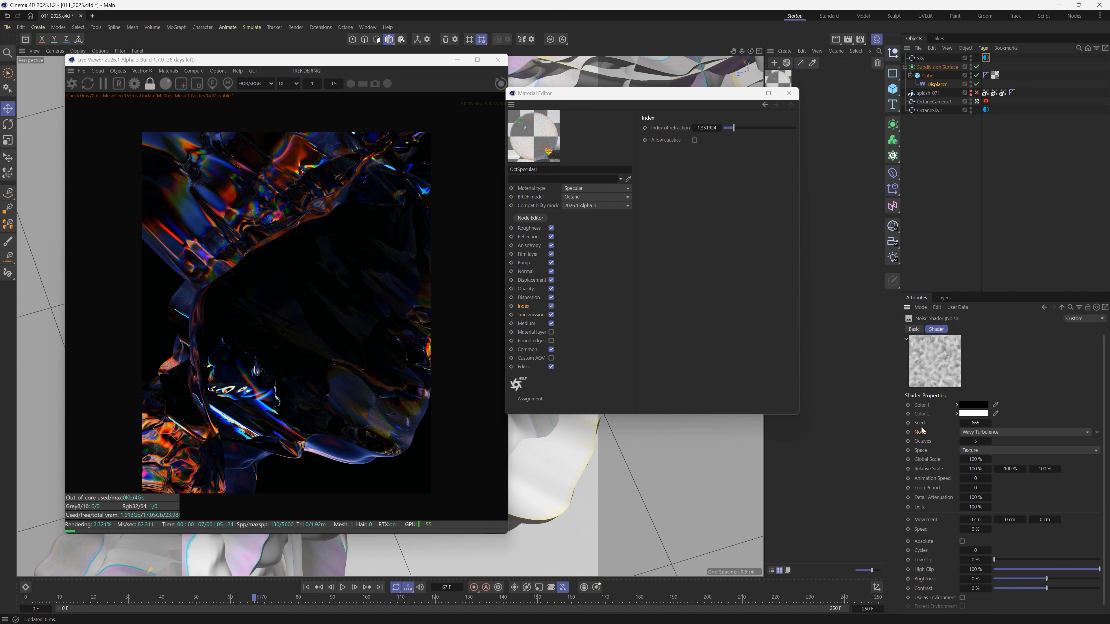
left_click(989, 422)
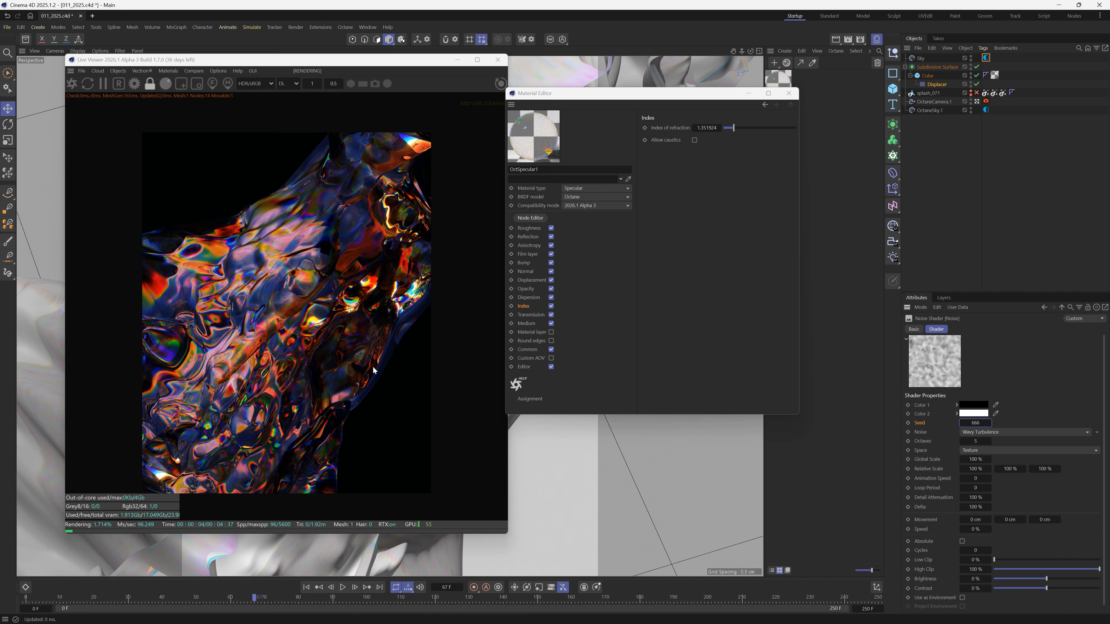
mouse_move(735, 128)
left_mouse_down()
mouse_move(741, 115)
mouse_move(734, 127)
left_mouse_up()
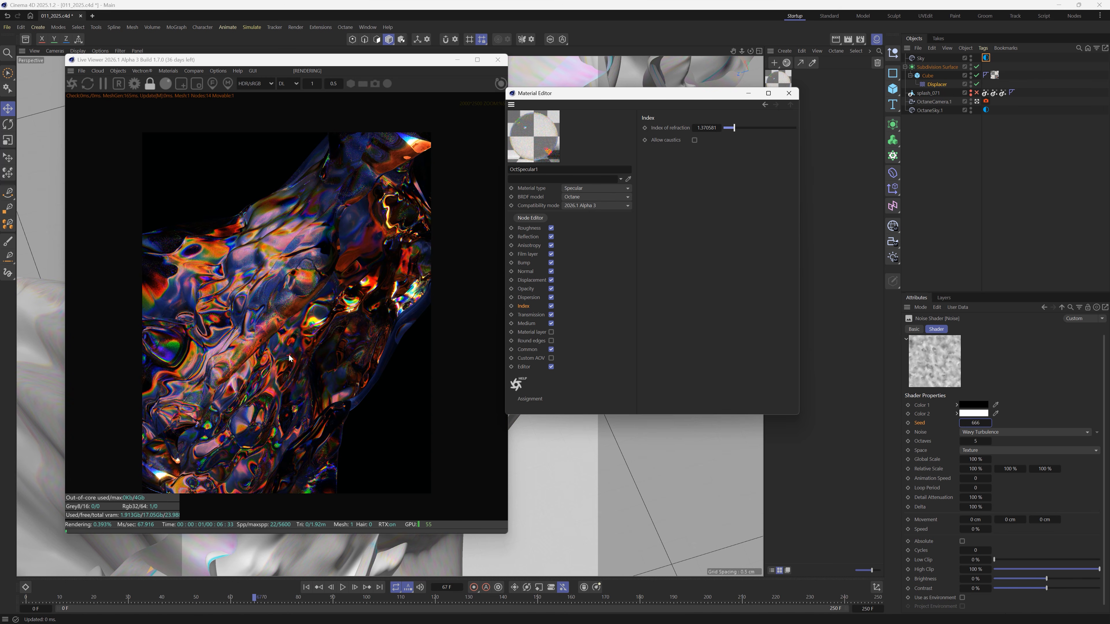
Switch to After Effects, hide the two colourful overlay layers and compare 1.jpg with its Hue/Saturation effect off and on.
mouse_move(537, 618)
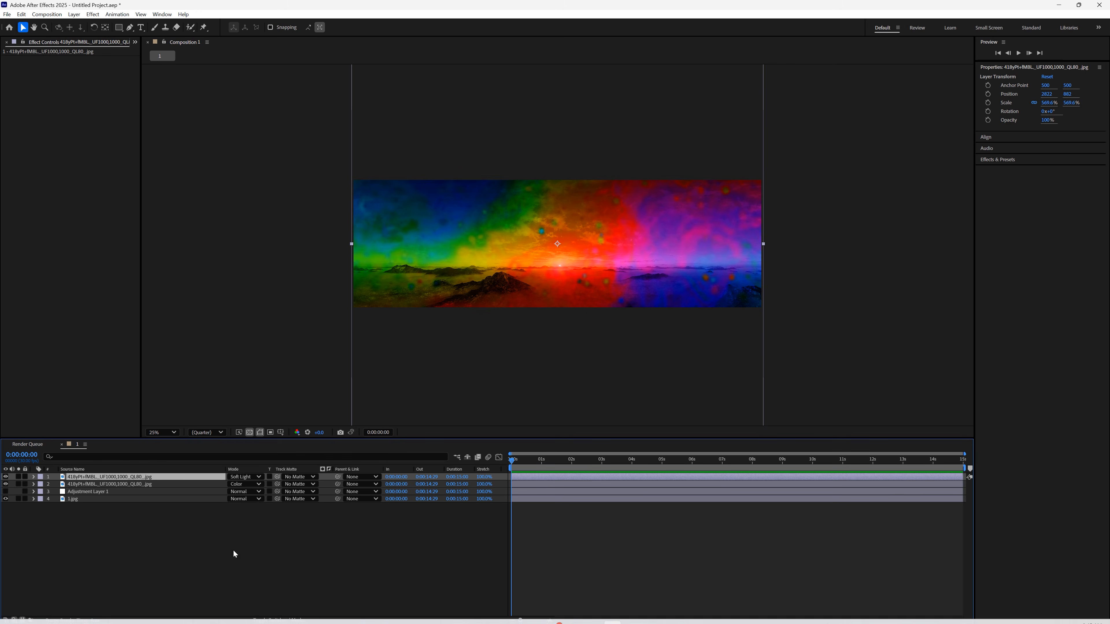
left_click_drag(6, 477, 6, 484)
left_click(74, 499)
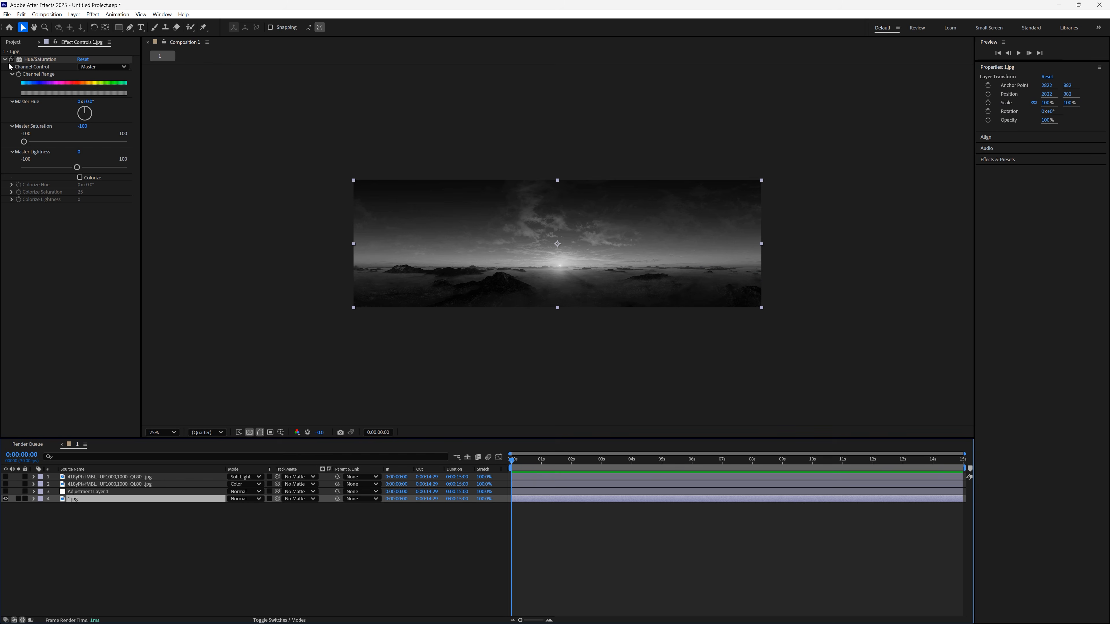
left_click(12, 59)
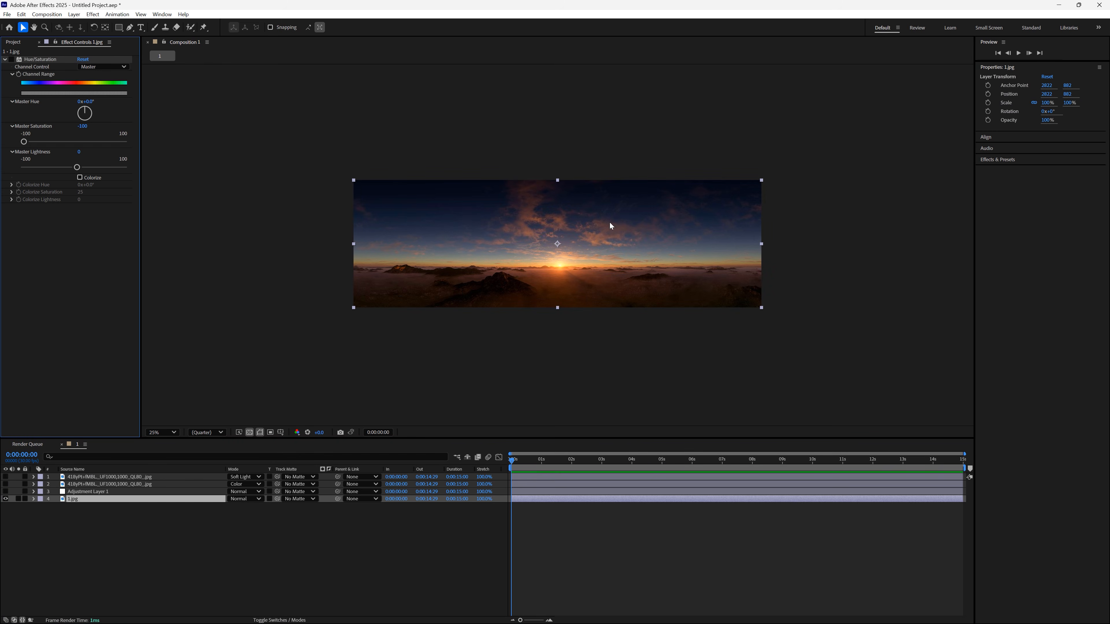
left_click(11, 59)
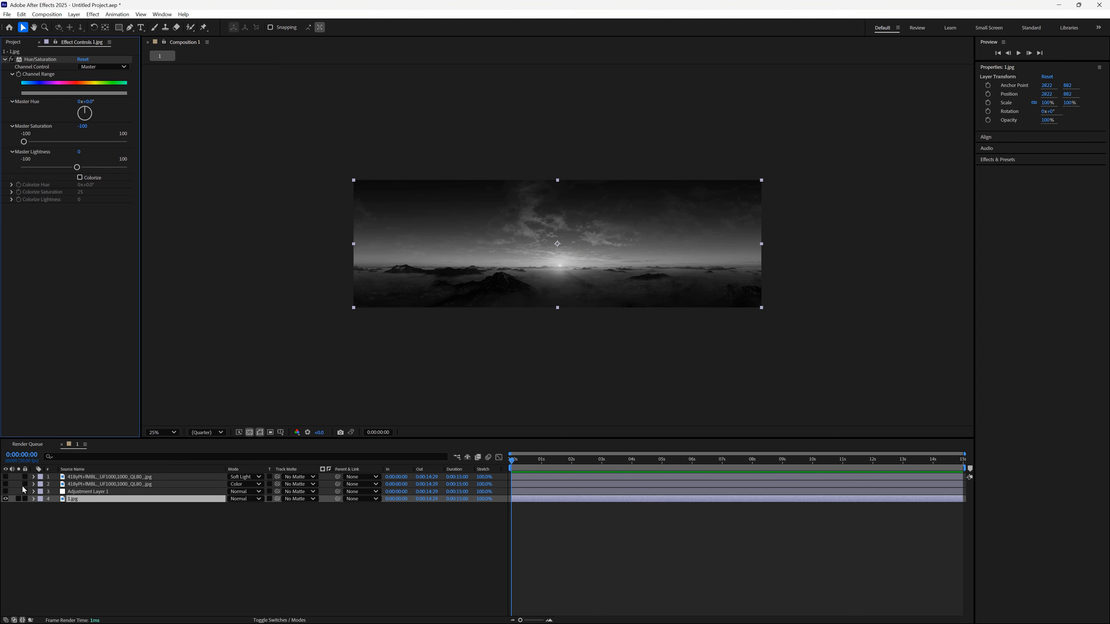
Show and solo the lower colour overlay layer, try shifting it in the frame, undo the shift and unsolo it.
left_click(80, 485)
left_click(5, 483)
left_click(18, 484)
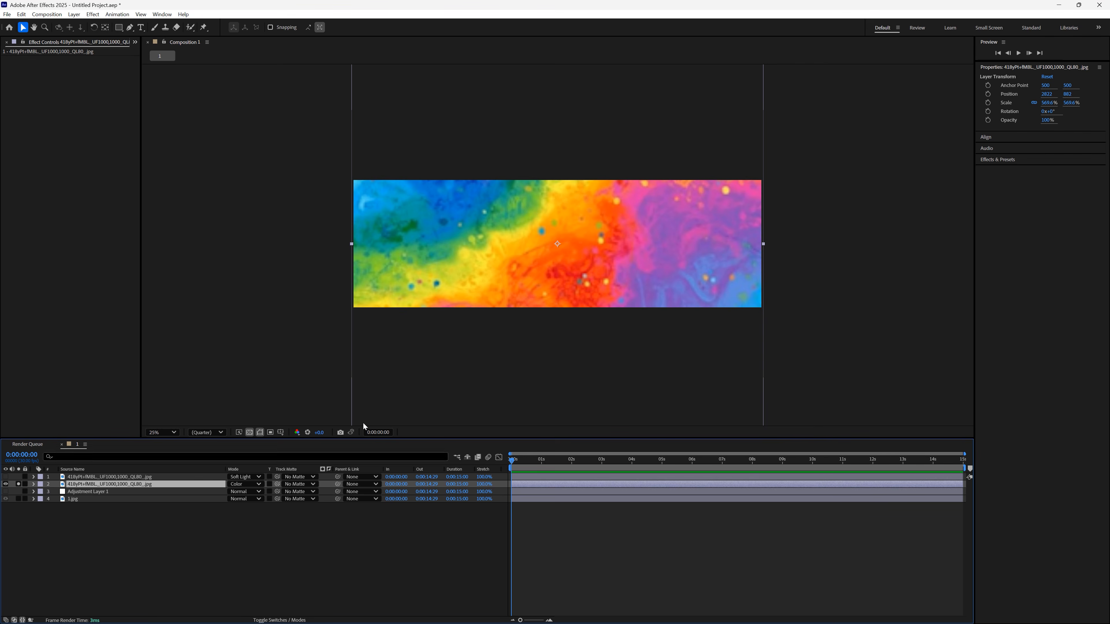
left_click_drag(587, 280, 593, 237)
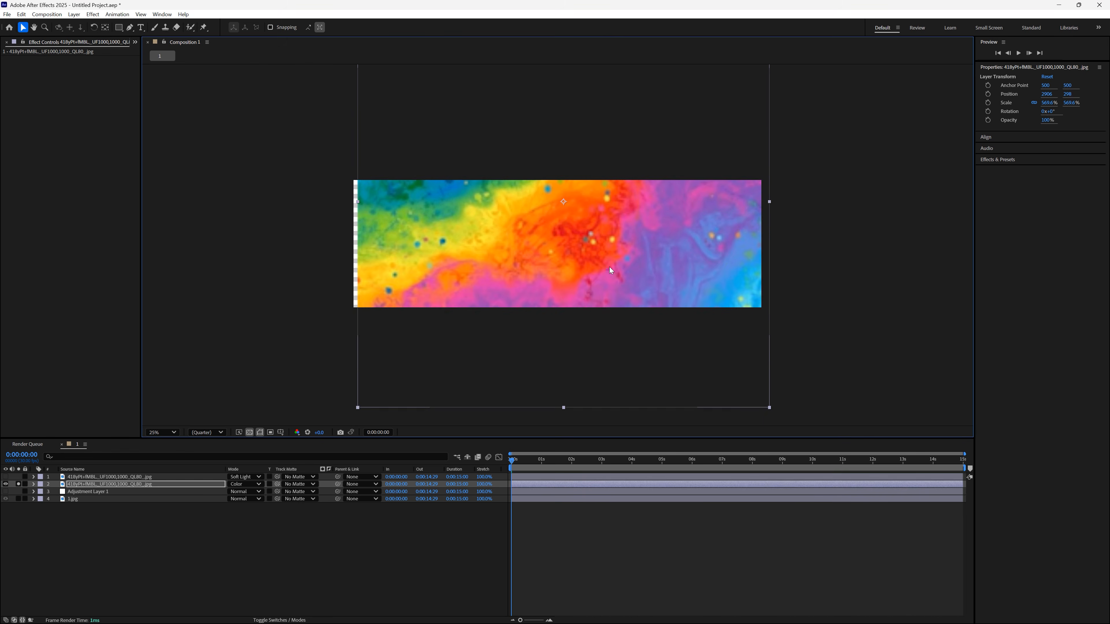
key("ctrl+z")
left_click(19, 485)
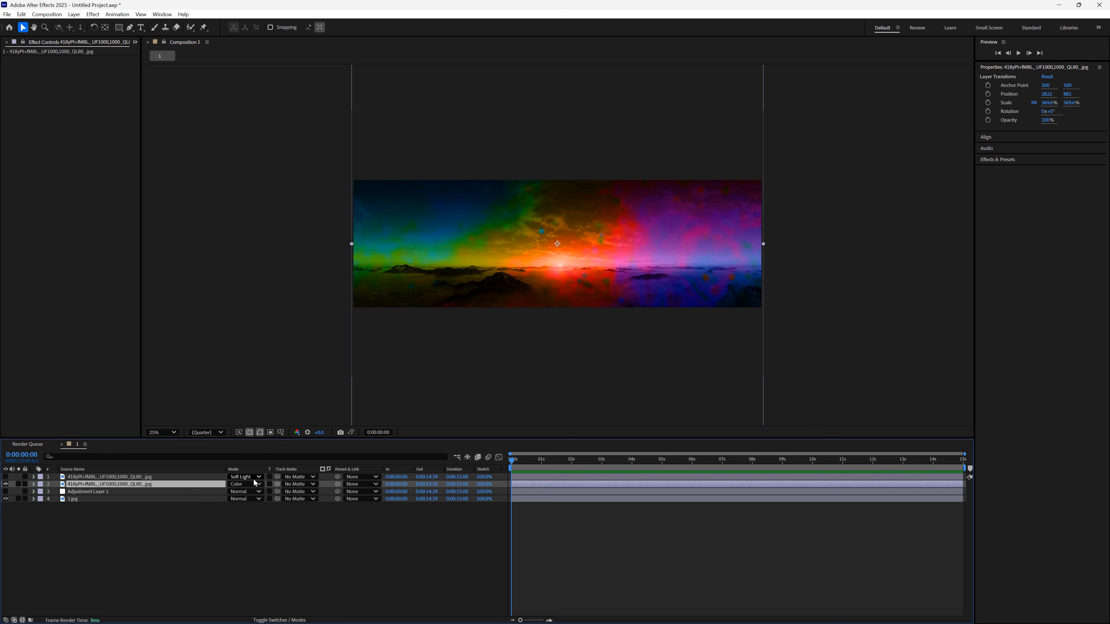
Check the lower overlay's Color blending mode, show the upper overlay again and check its Soft Light blending mode.
left_click(246, 484)
left_click(204, 487)
left_click(81, 477)
left_click(5, 477)
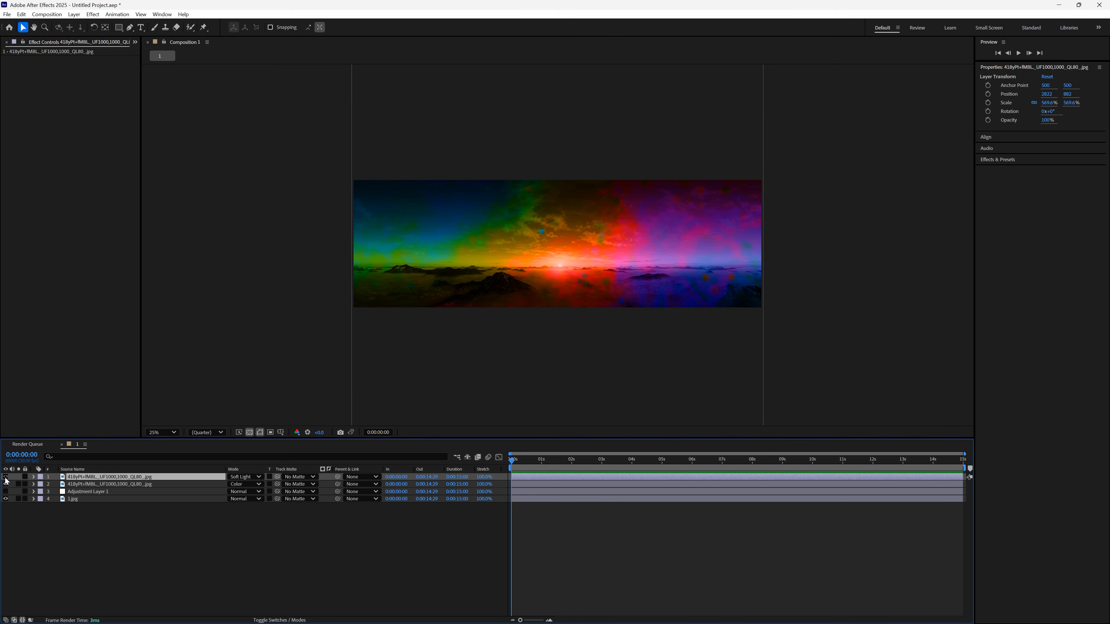
left_click(241, 477)
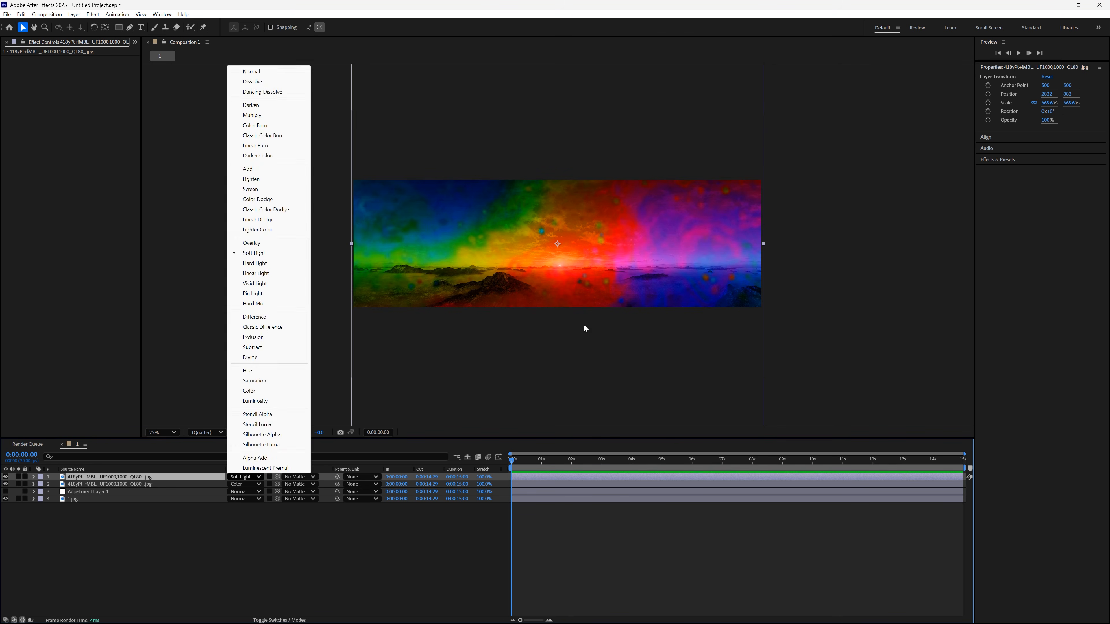
left_click(577, 448)
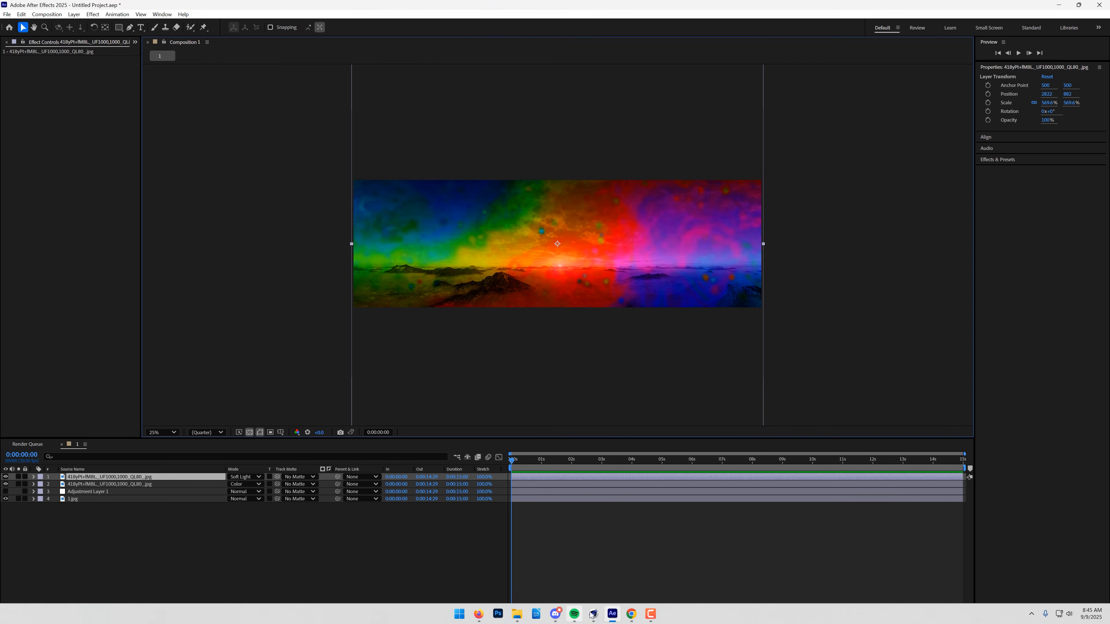
Switch back to Cinema 4D and load COLOR.psd as the texture of the Sky's Octane Environment tag.
mouse_move(593, 614)
left_click(607, 562)
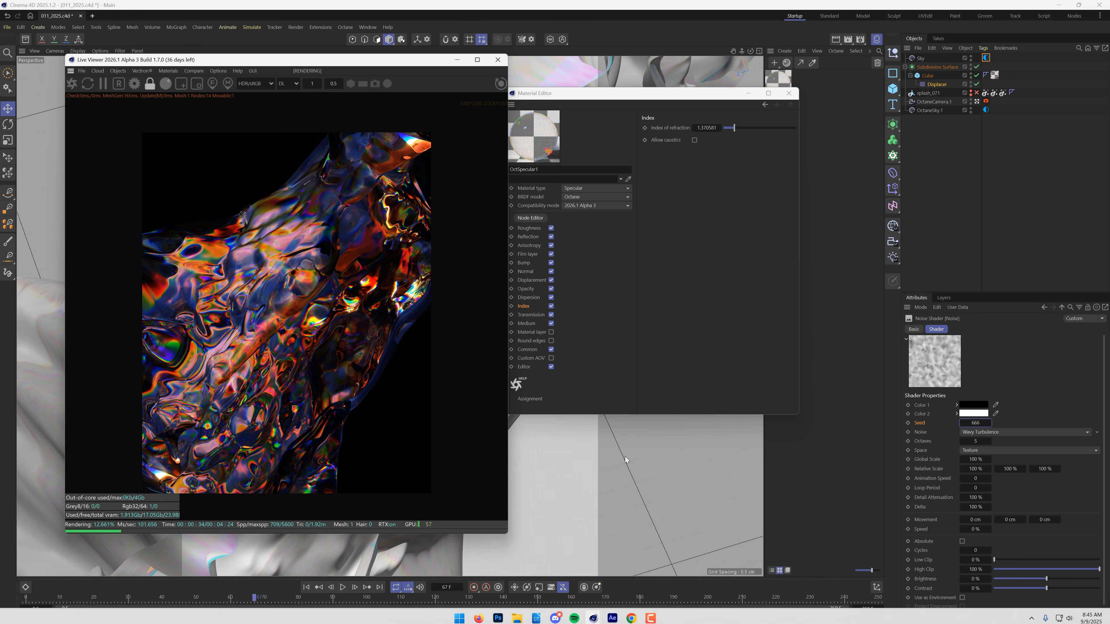
left_click(986, 58)
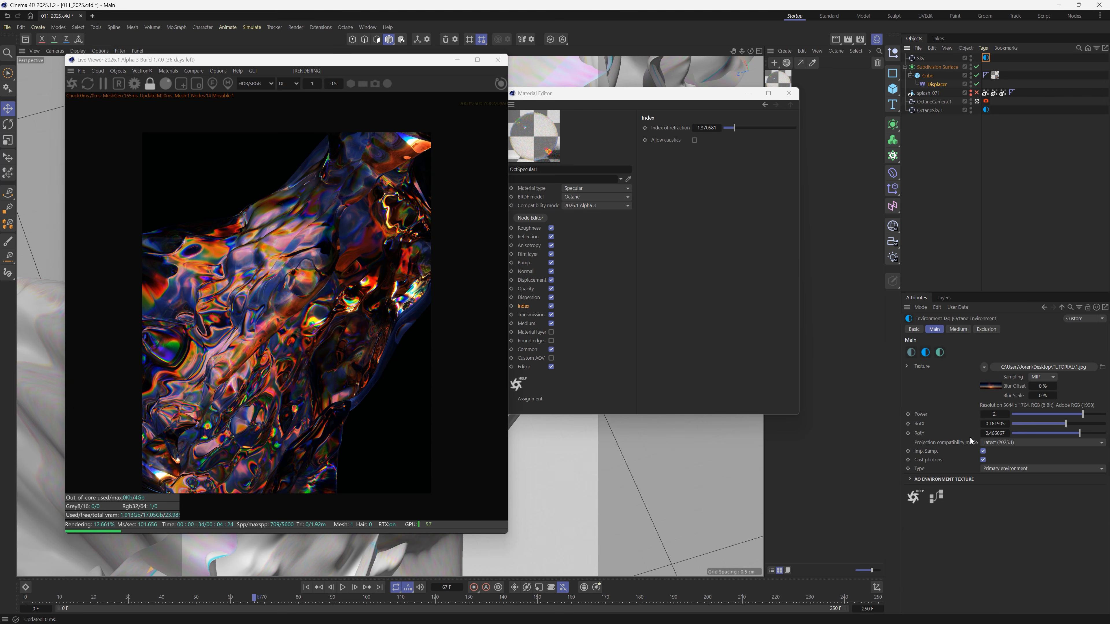
left_click(1101, 367)
double_click(104, 74)
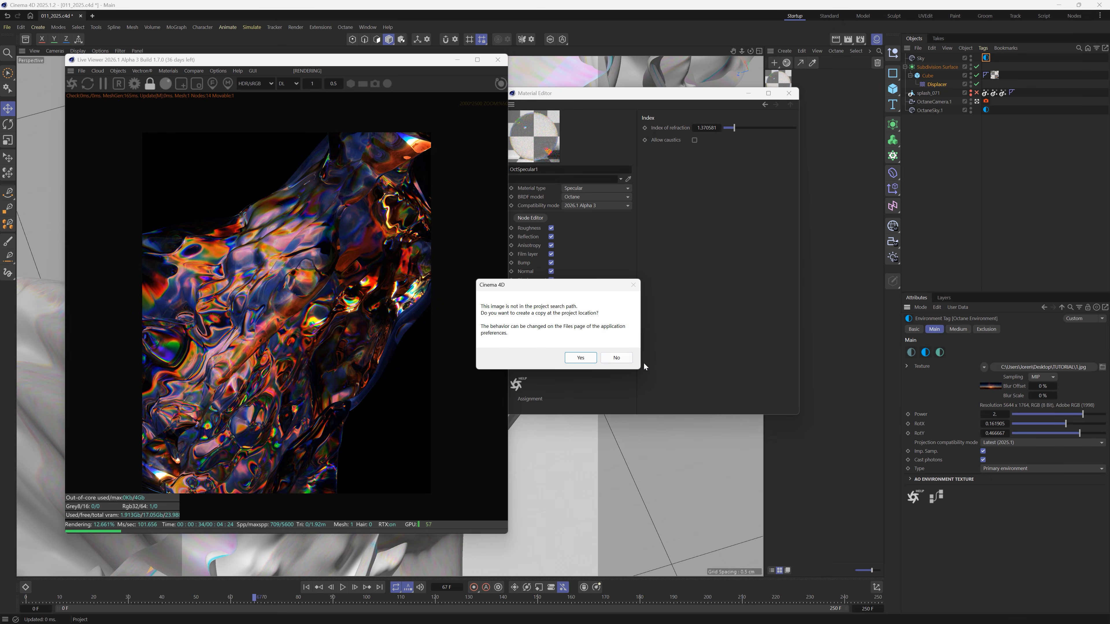
left_click(581, 358)
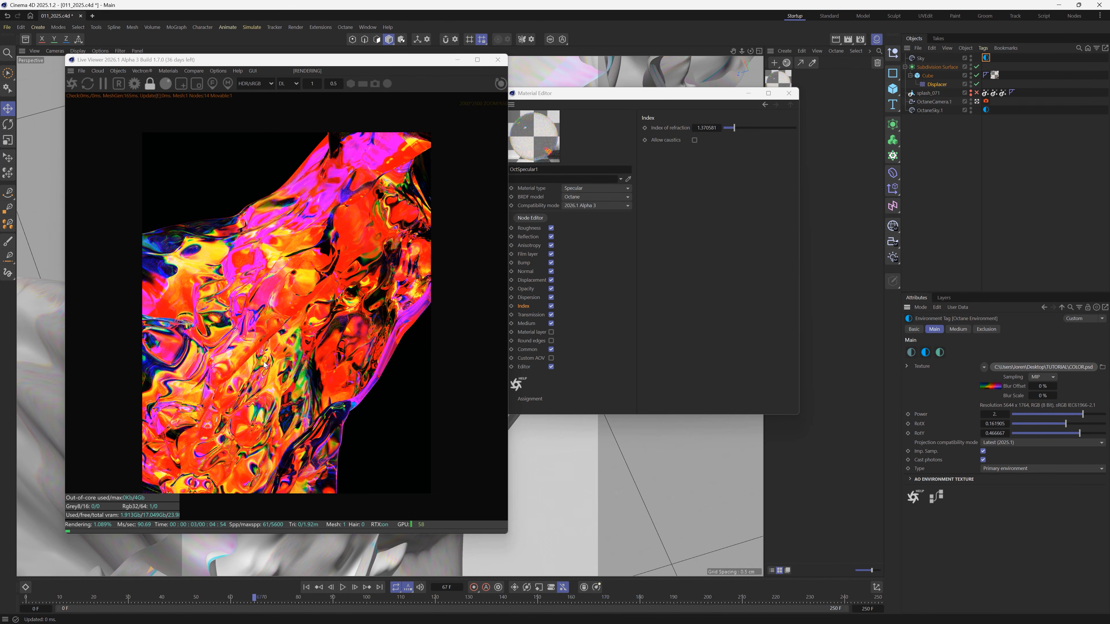
Disable OctaneSky.1 to preview the colour environment as background, rotate it to about RotX 0.07, and re-enable OctaneSky.1.
left_click(970, 111, "alt")
left_click(971, 111, "alt")
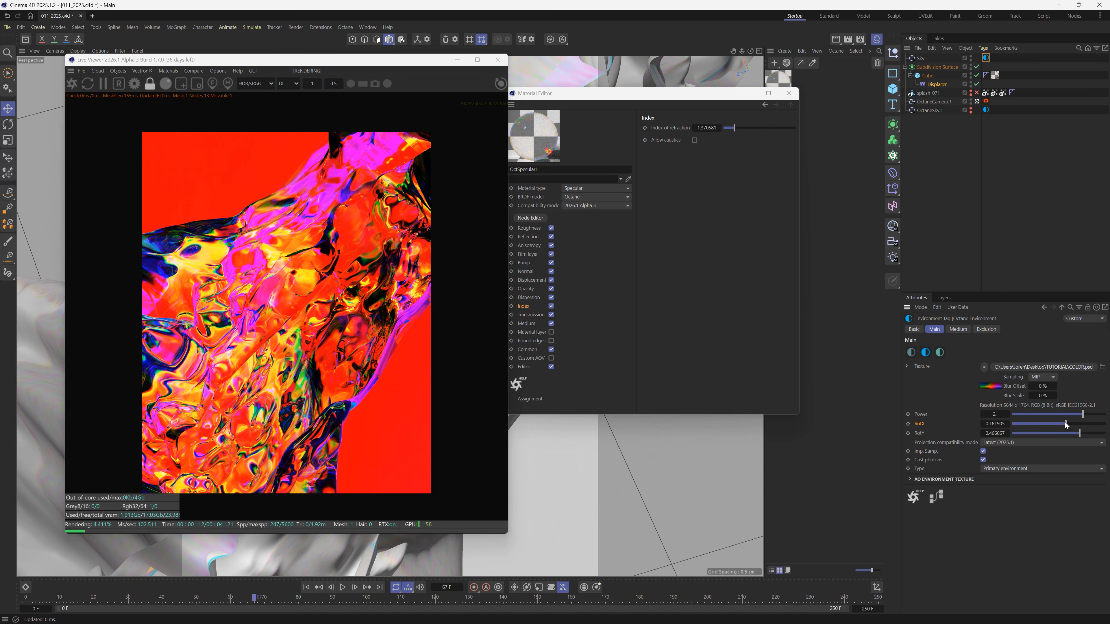
left_click_drag(1066, 424, 1061, 423)
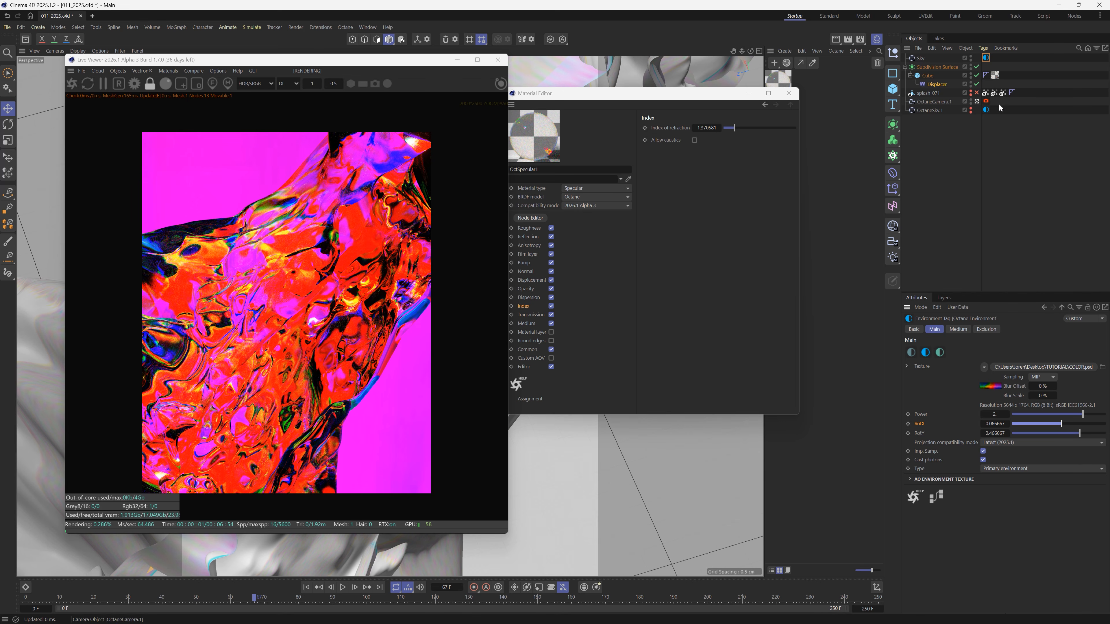
left_click(971, 111, "alt")
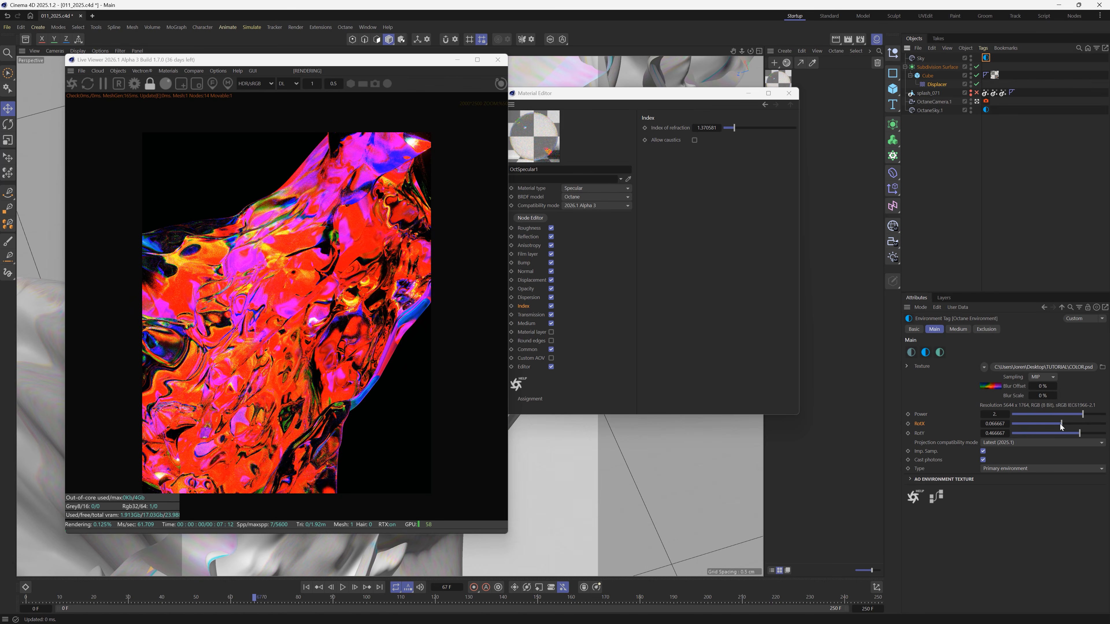
Try environment RotX values of about -0.53 and -0.6, and set the rotation to about 0.33.
left_click_drag(1060, 424, 1034, 430)
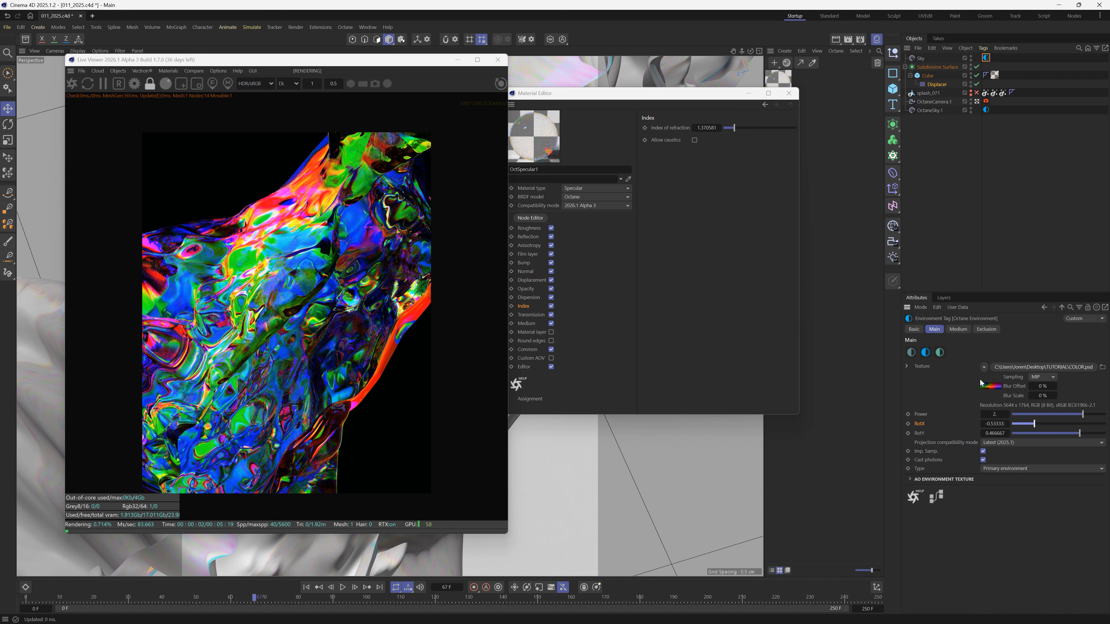
left_click_drag(1033, 423, 1031, 423)
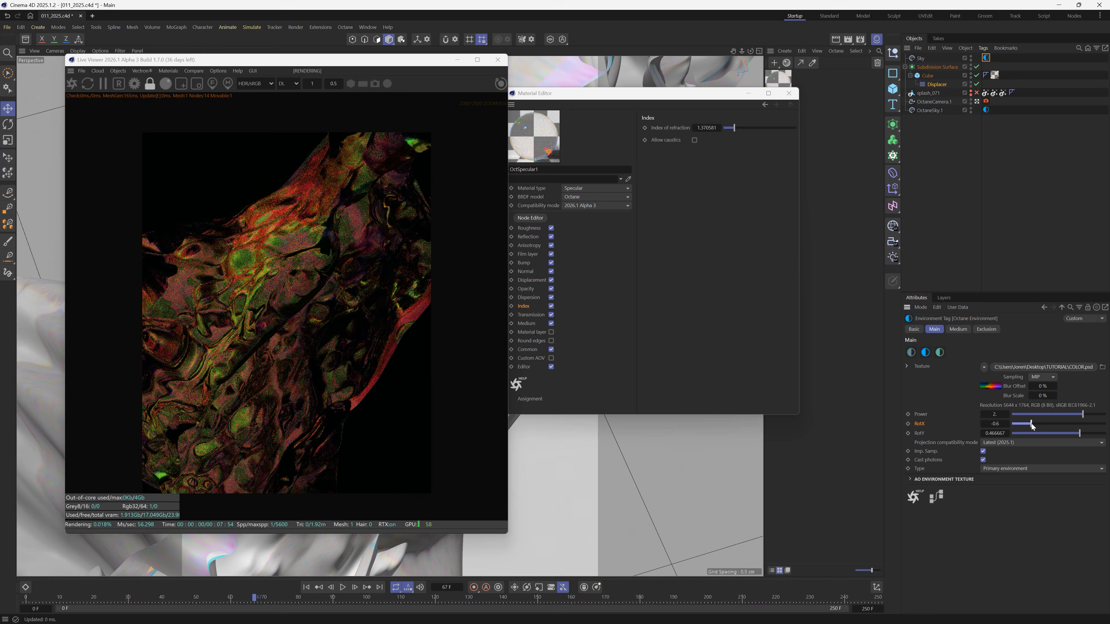
left_click(1073, 422)
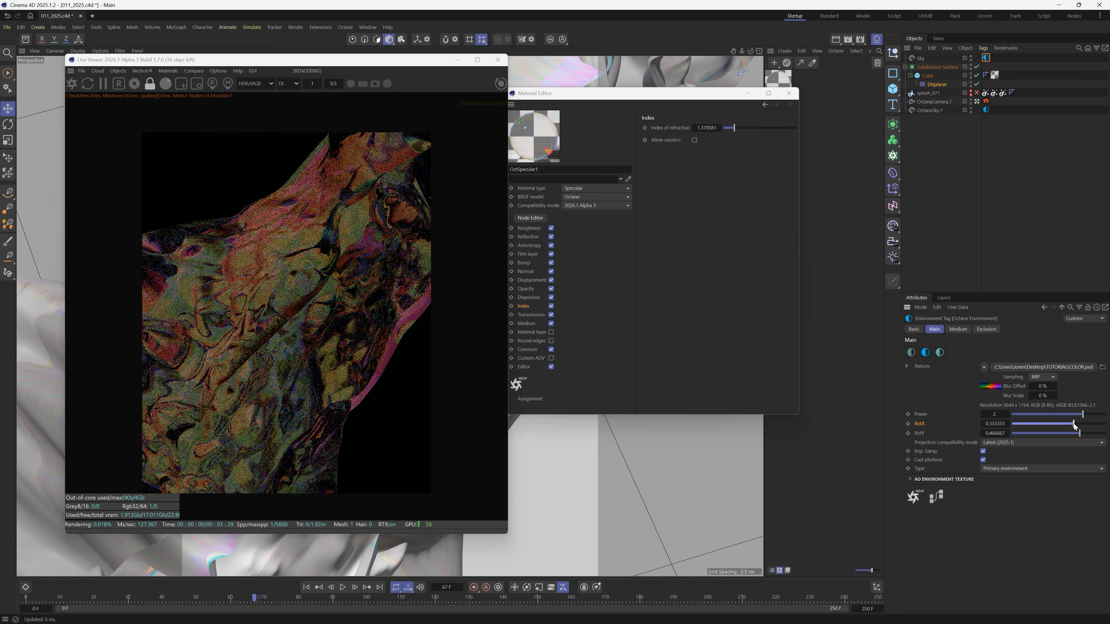
Set the Sky environment's RotX rotation to about 0.11.
left_click(1065, 424)
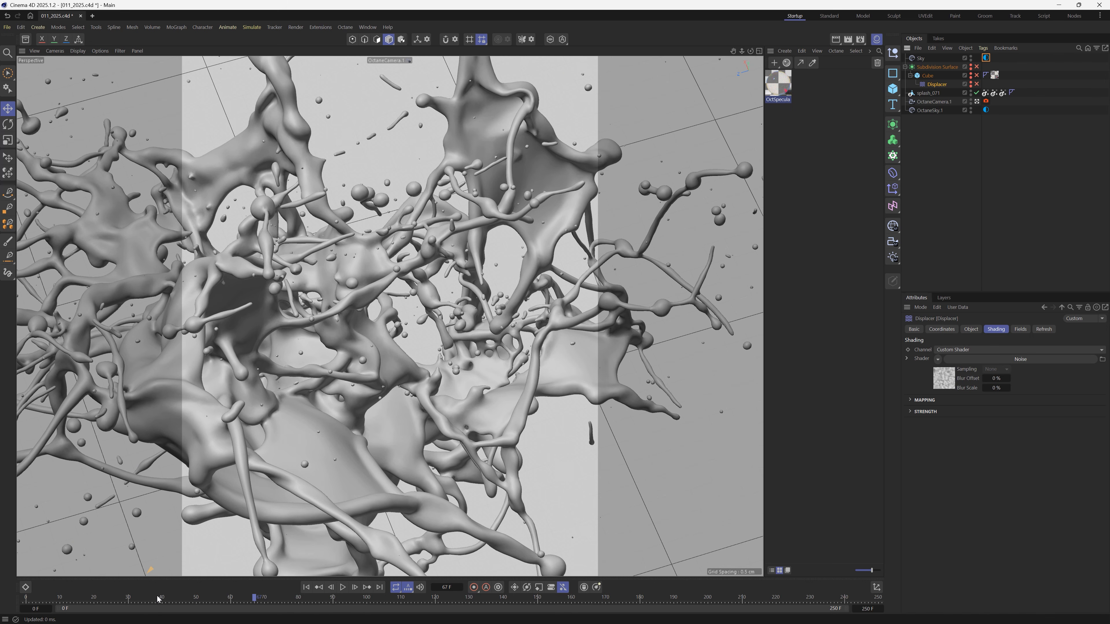
Apply the OctSpecular1 material to splash_071 with the animation at frame 60, and adjust the environment's RotX rotation.
left_click_drag(157, 599, 267, 619)
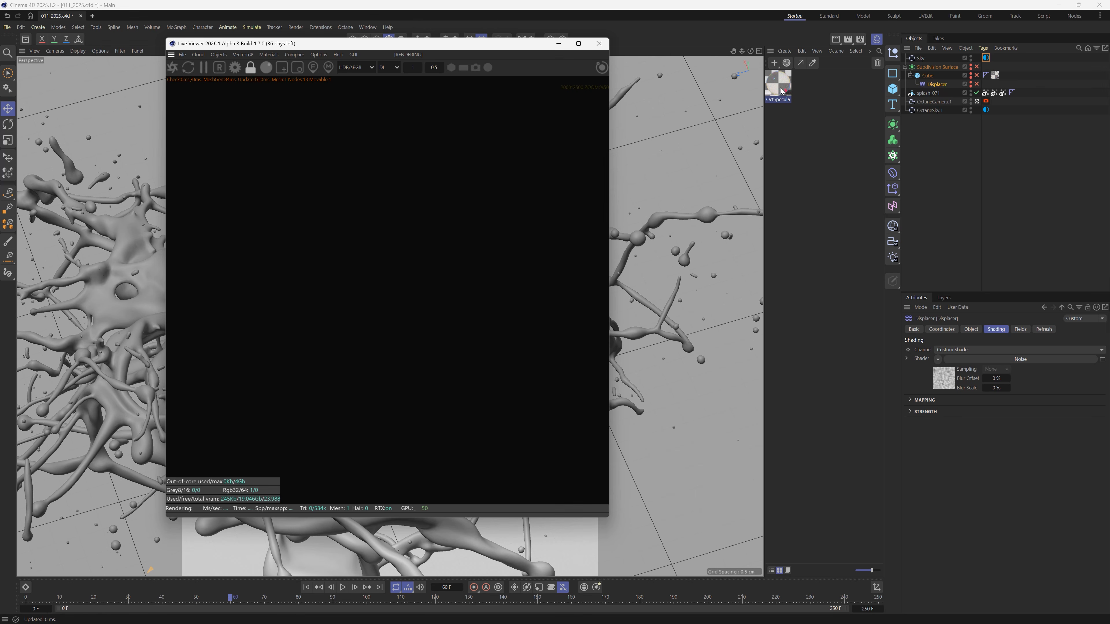
left_click_drag(781, 89, 895, 78)
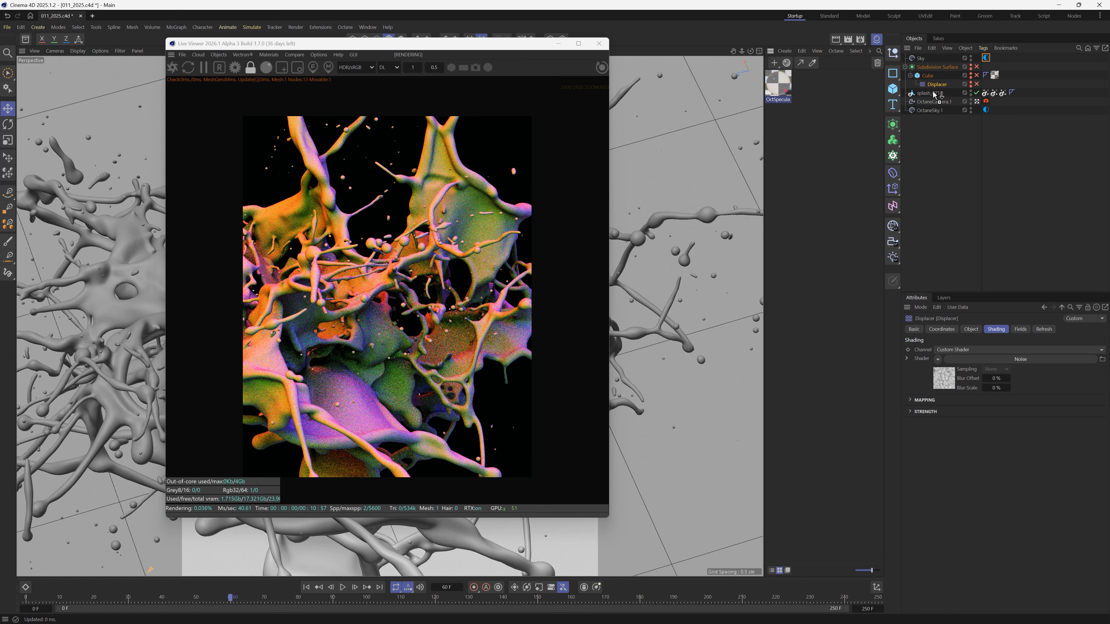
left_click_drag(934, 94, 934, 93)
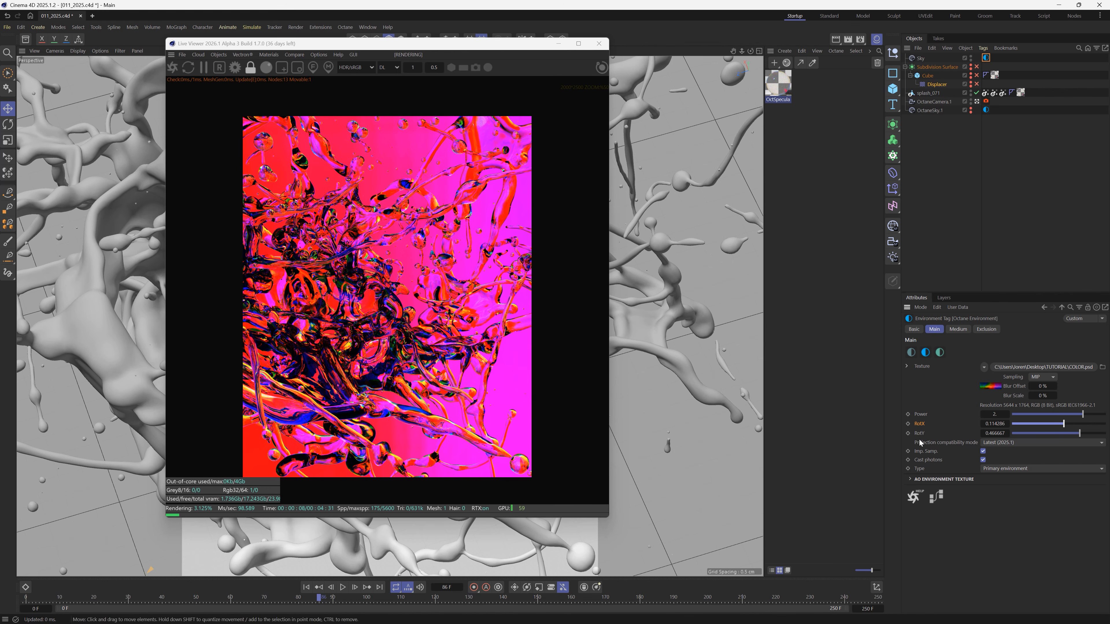
mouse_move(1051, 426)
left_mouse_down()
mouse_move(1032, 426)
mouse_move(1053, 425)
left_mouse_up()
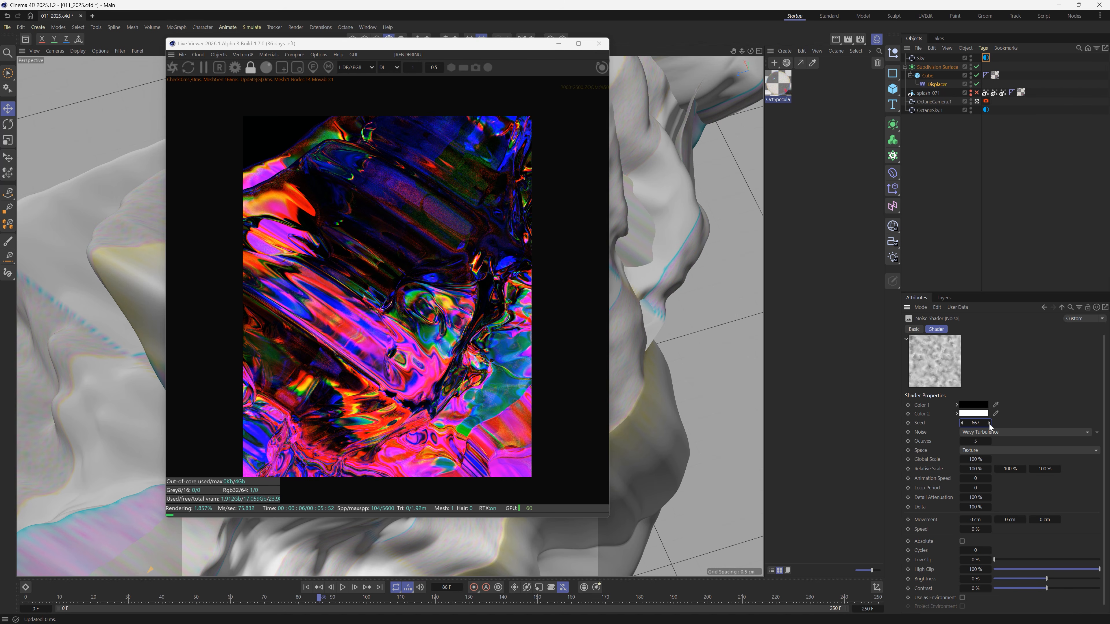
Try successive seeds for the Displacer's Wavy Turbulence noise, raising the seed one at a time to 674.
left_click(990, 423)
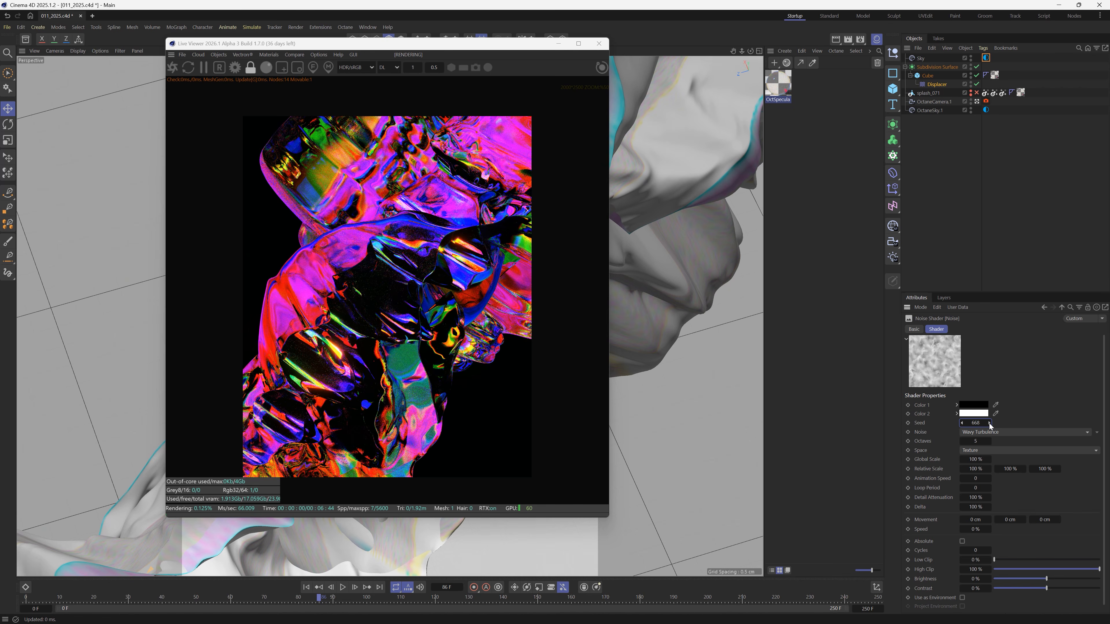
left_click(989, 423)
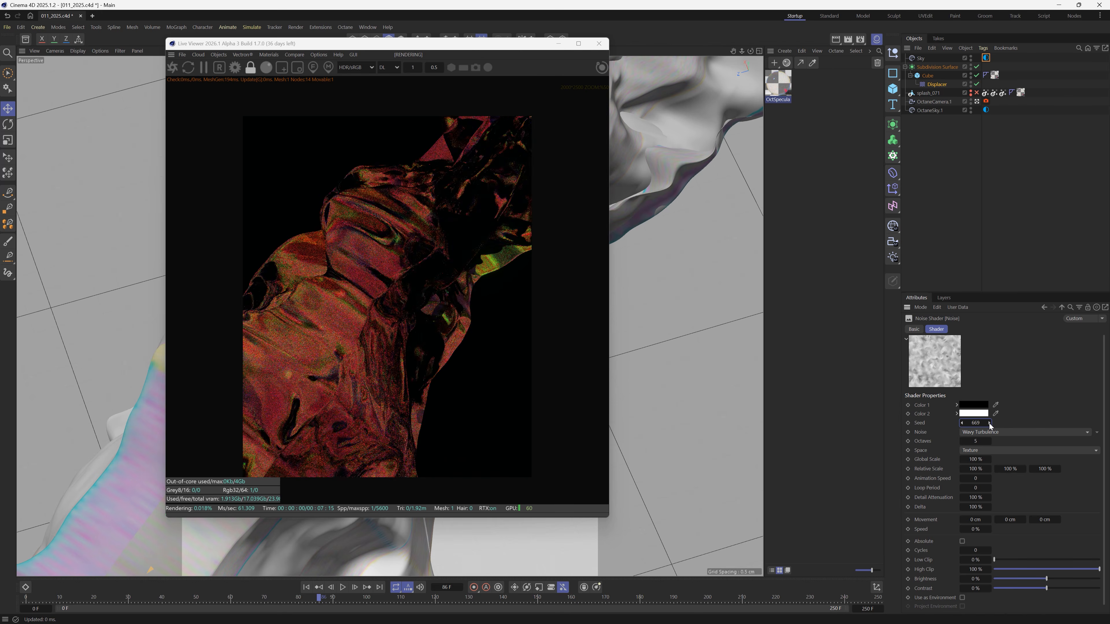
left_click(989, 423)
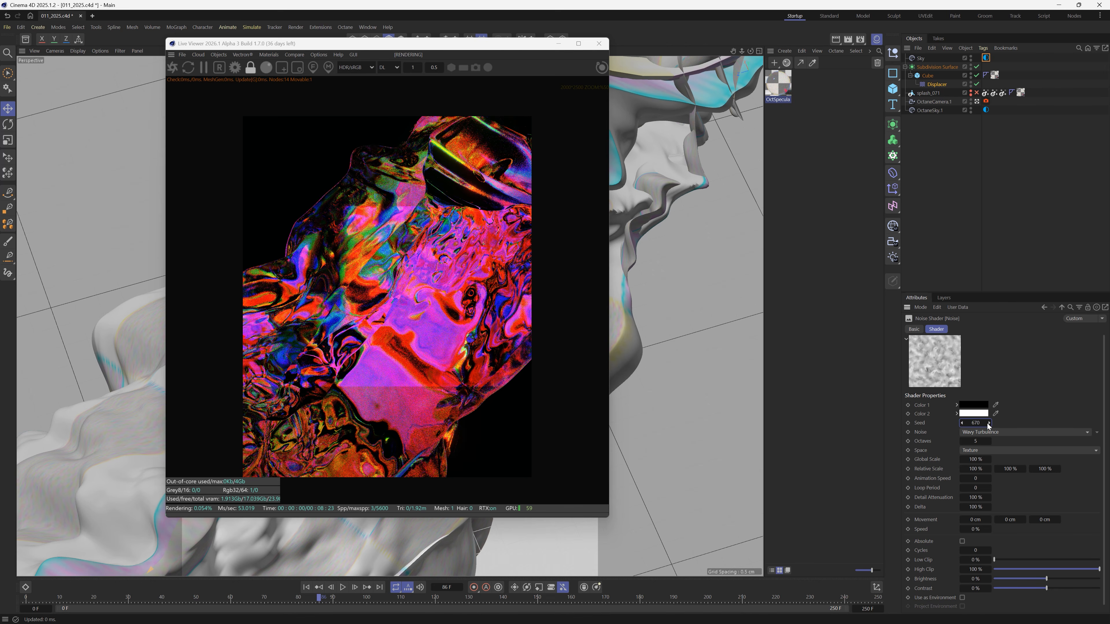
left_click(989, 423)
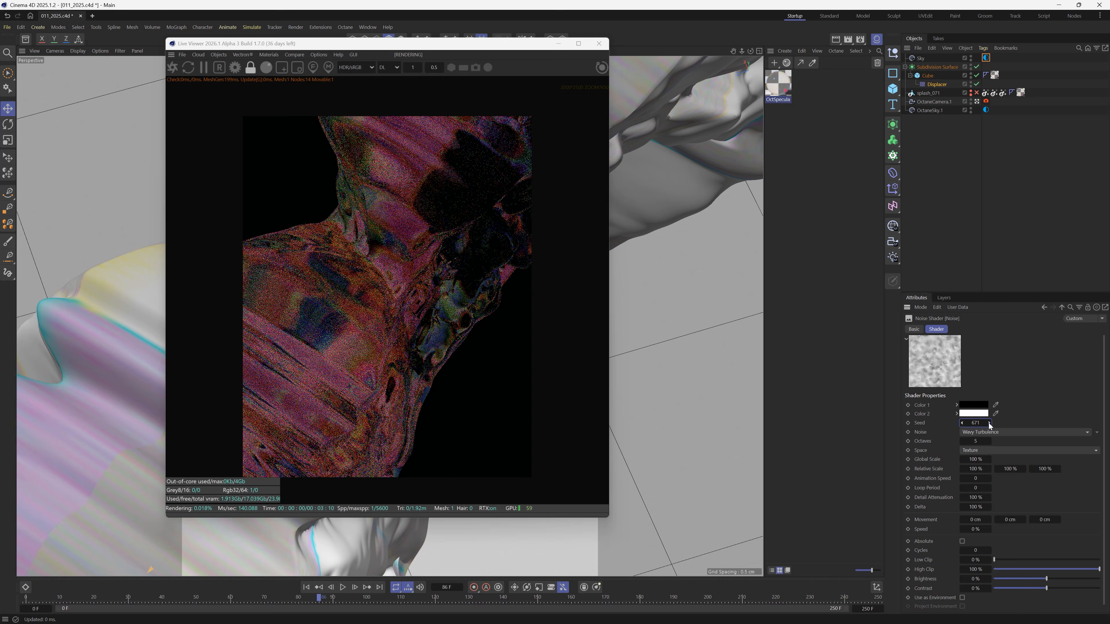
left_click(989, 423)
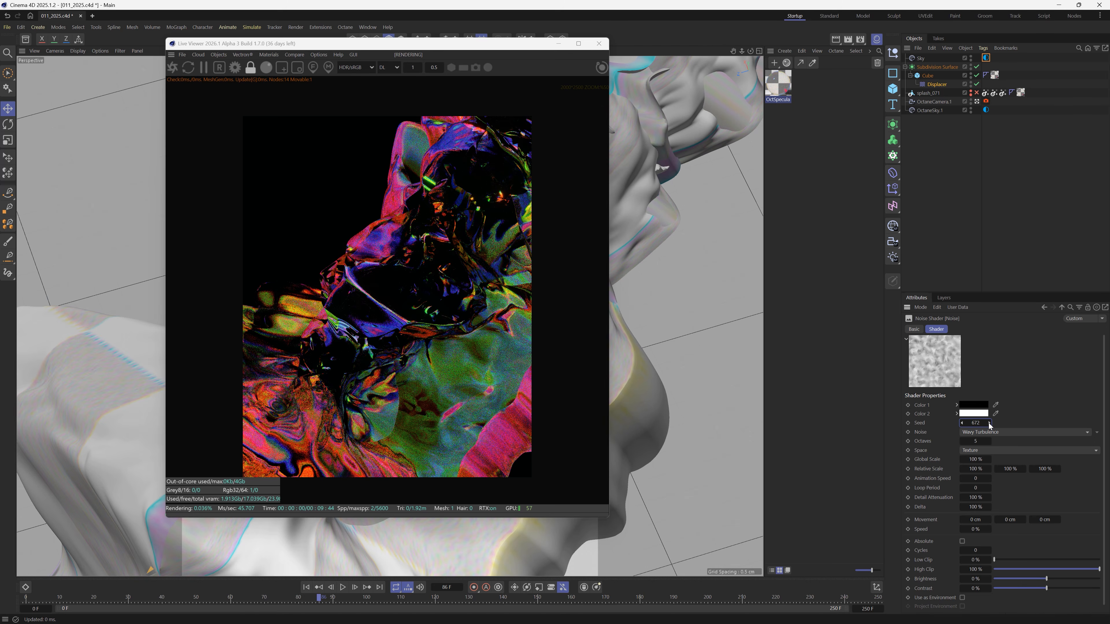
left_click(989, 423)
left_click(989, 423)
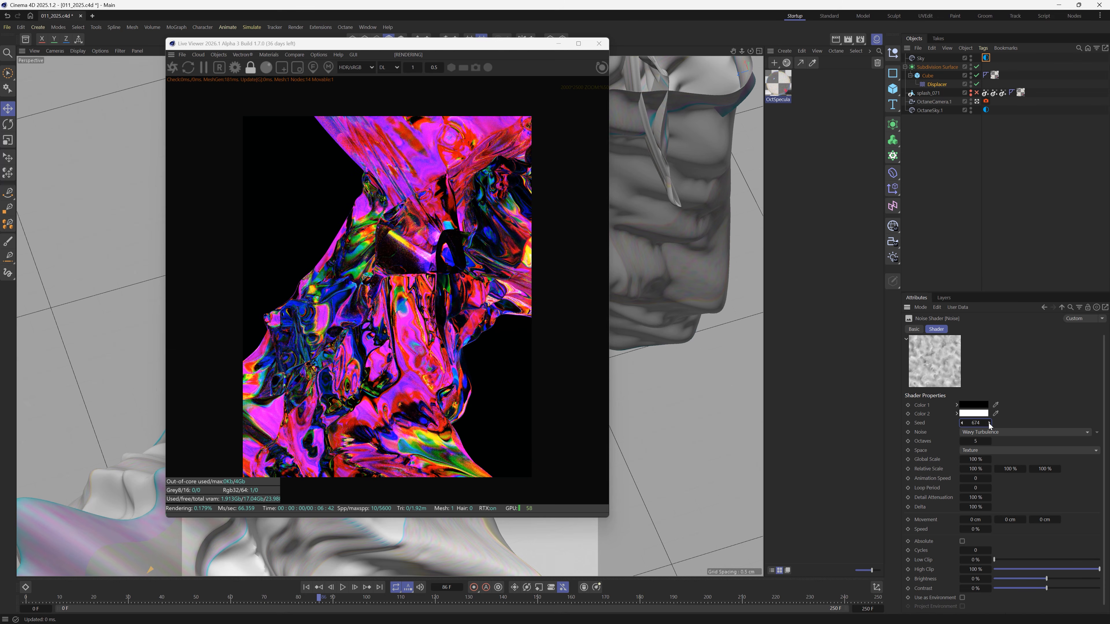